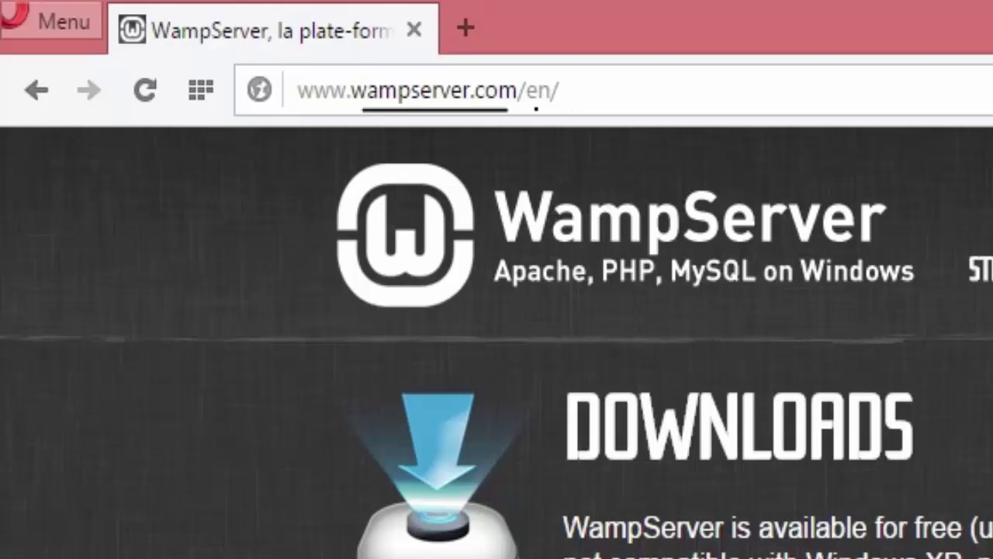
Mark the /en/ address, the Download section and the four WampServer download options with freehand pen strokes
drag(527, 107, 555, 114)
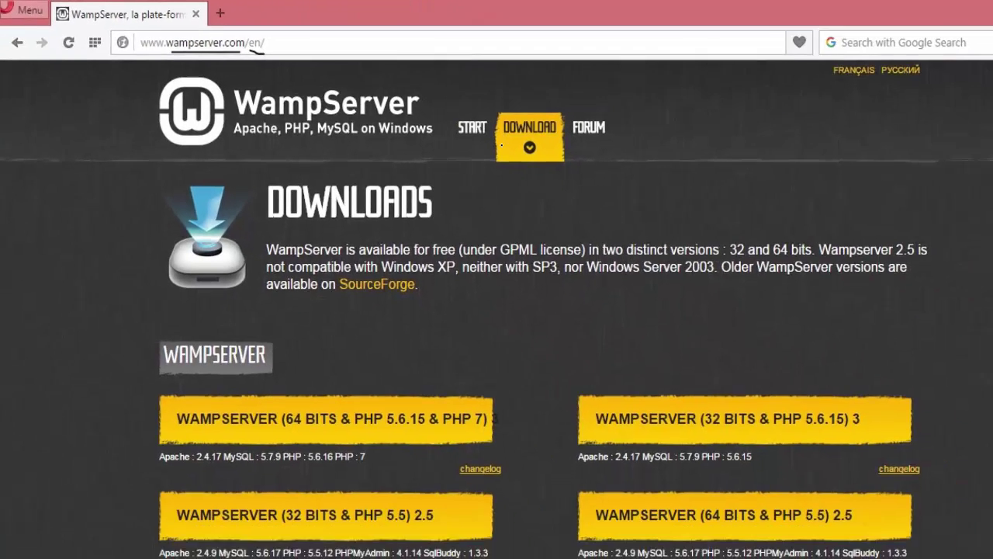
drag(483, 144, 539, 138)
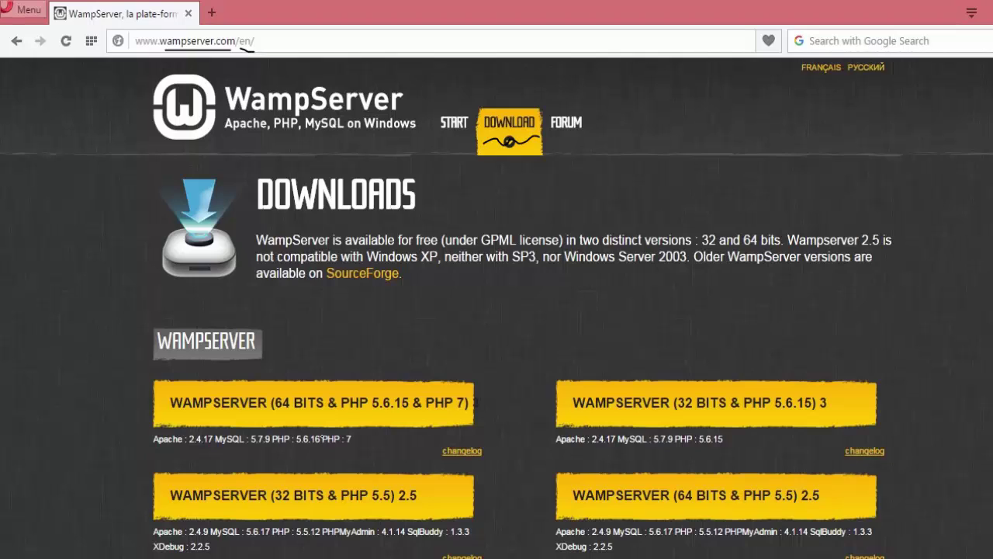
mouse_move(129, 412)
mouse_down()
mouse_move(138, 423)
mouse_move(175, 395)
mouse_up()
mouse_move(129, 487)
mouse_down()
mouse_move(144, 501)
mouse_move(188, 475)
mouse_up()
drag(535, 409, 599, 386)
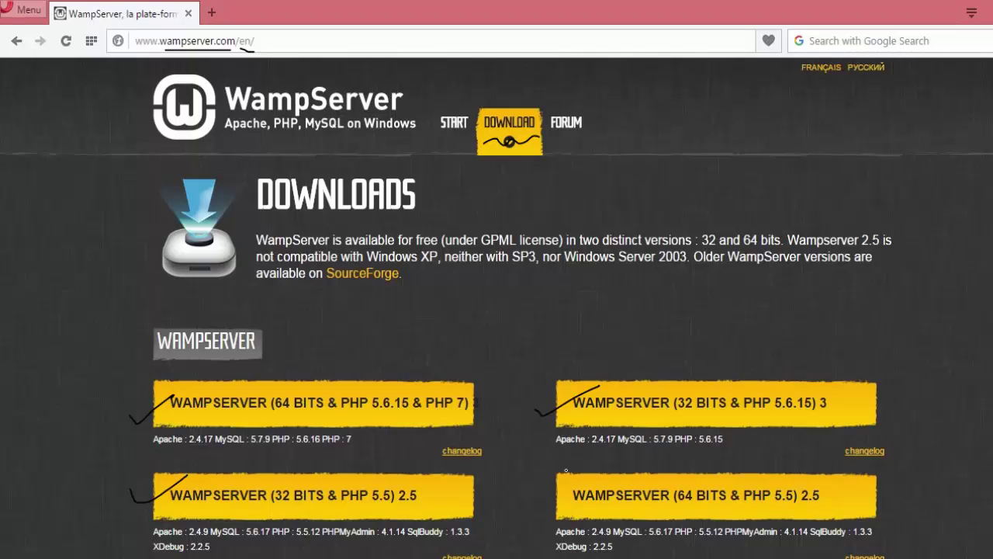
drag(542, 508, 627, 498)
Switch to the desktop and open the Computer properties to check the system type
key(alt+Tab)
key(alt+Tab)
key(alt+Tab)
key(alt+Tab)
key(alt+Tab)
key(alt+Tab)
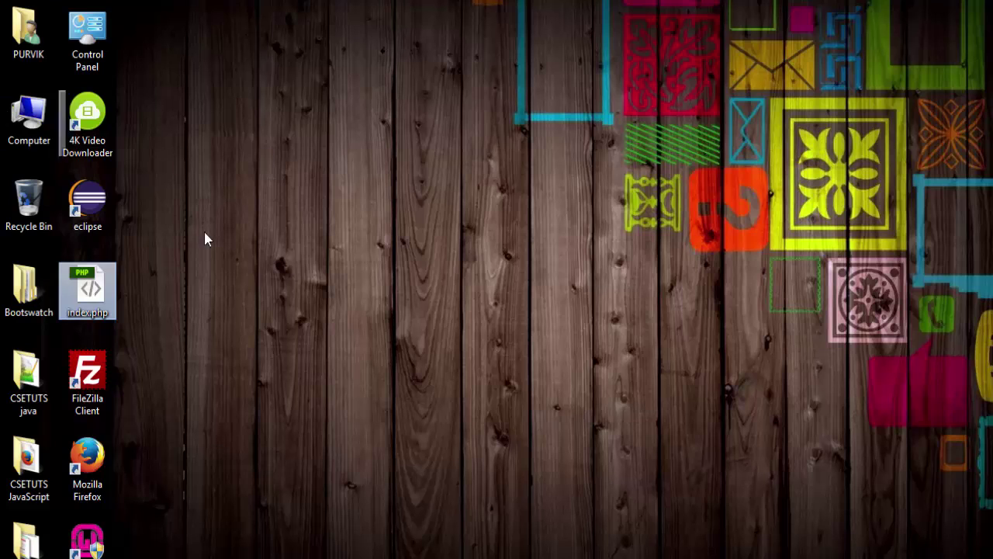
right_click(13, 126)
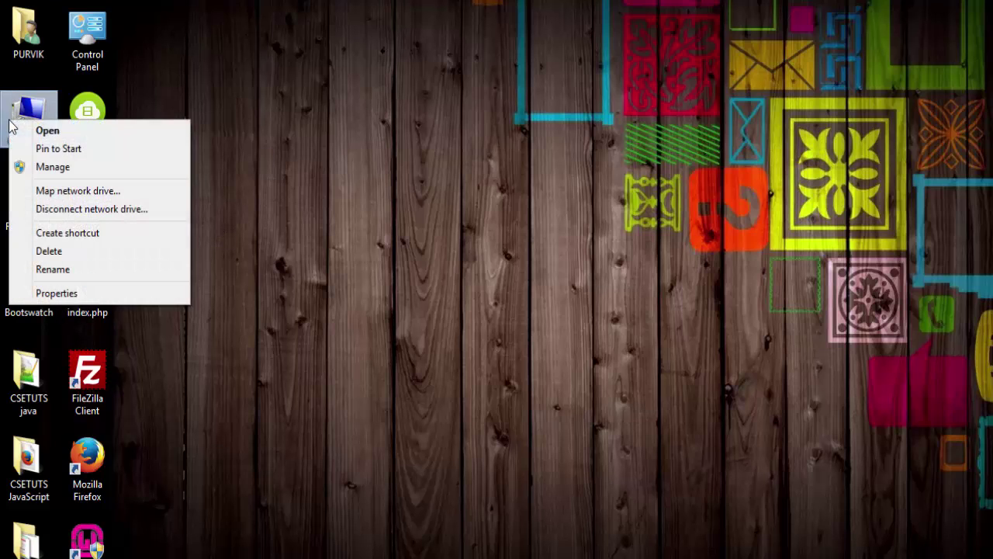
click(40, 293)
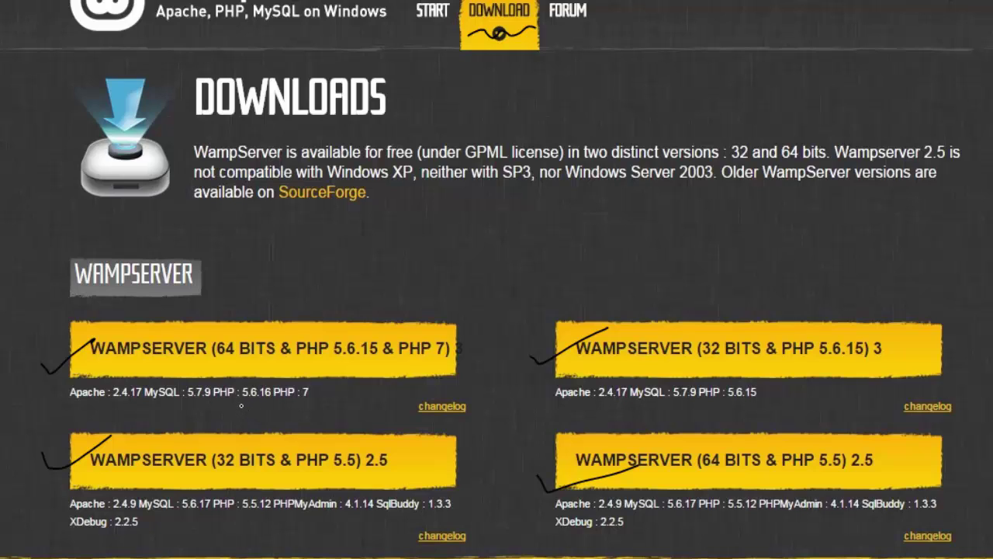
Underline the PHP versions 5.6.16 and 5.6.15 listed beneath the two WampServer 3 downloads
drag(241, 405, 274, 403)
drag(729, 402, 758, 403)
Switch to the desktop, search the installed apps for "wam" and start WampServer64
key(alt+Tab)
key(alt+Tab)
key(alt+Tab)
key(alt+Tab)
key(alt+Tab)
key(alt+Tab)
key(alt+Tab)
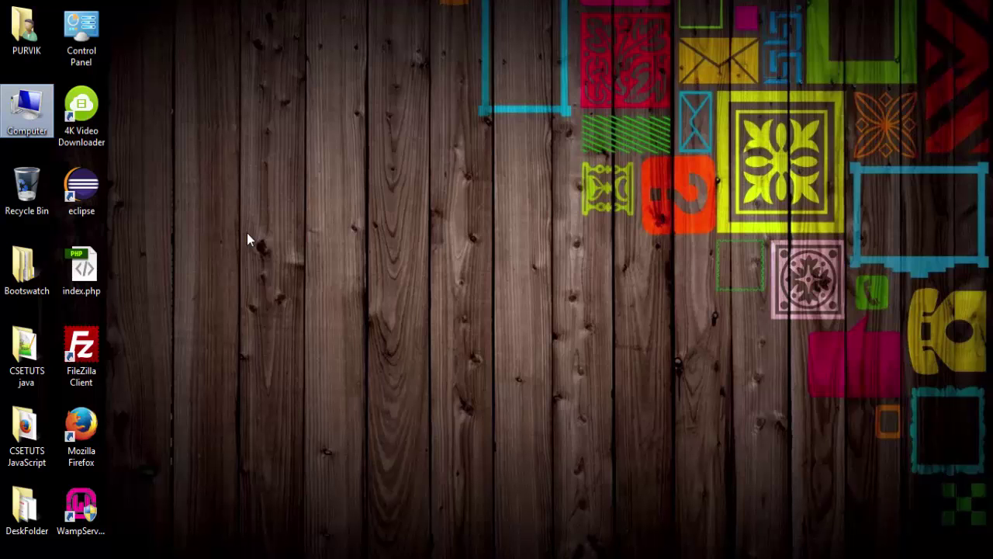
key(super)
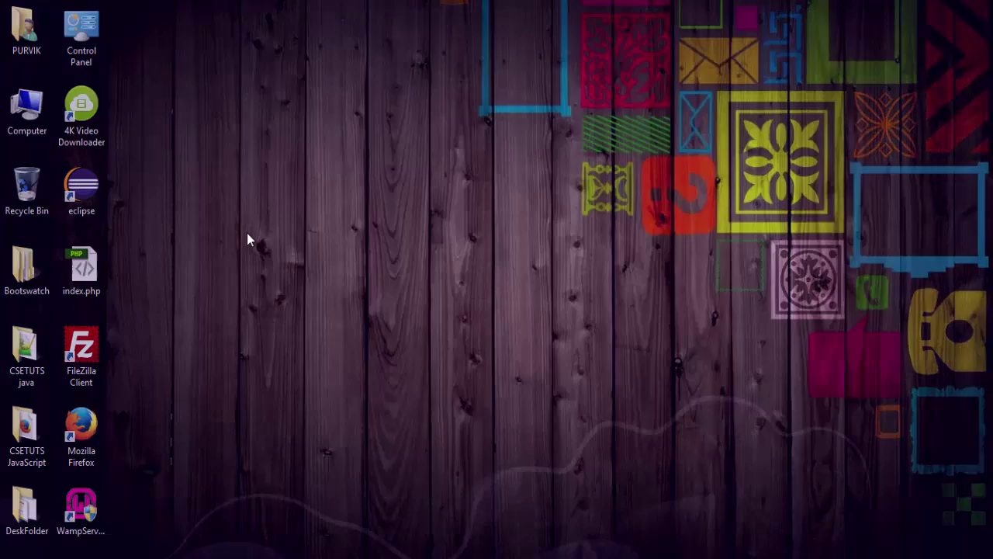
text(wam)
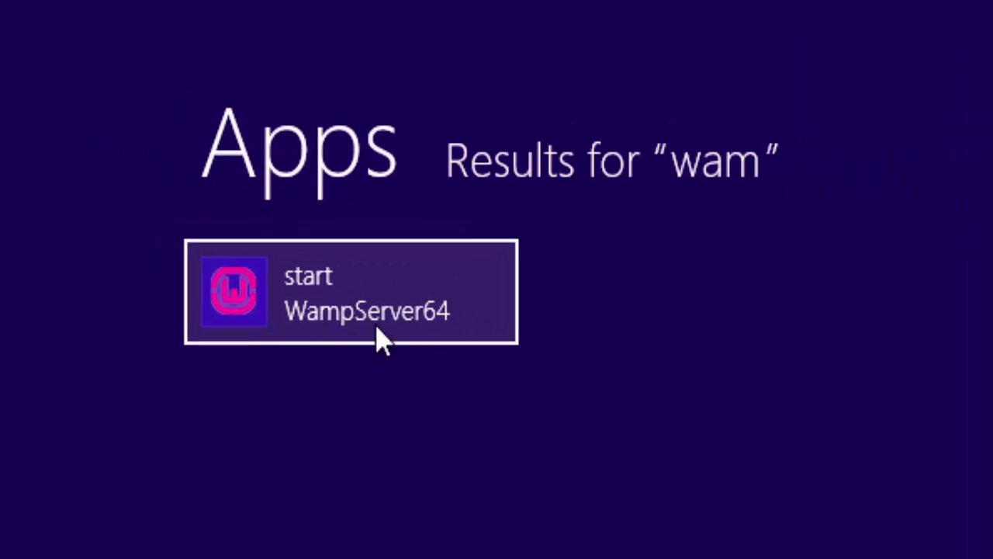
click(403, 310)
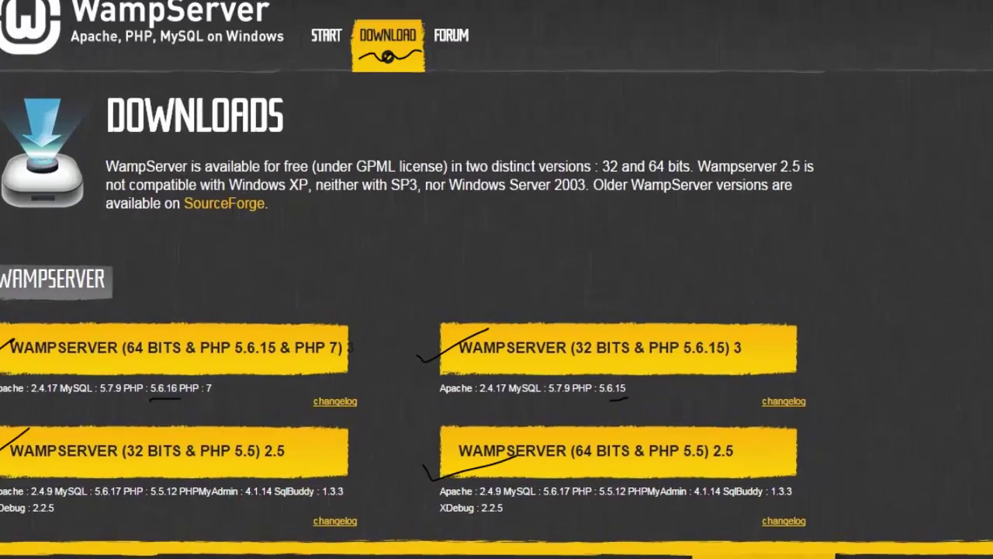
Open the Localhost homepage from the running WampServer in the notification area
click(879, 558)
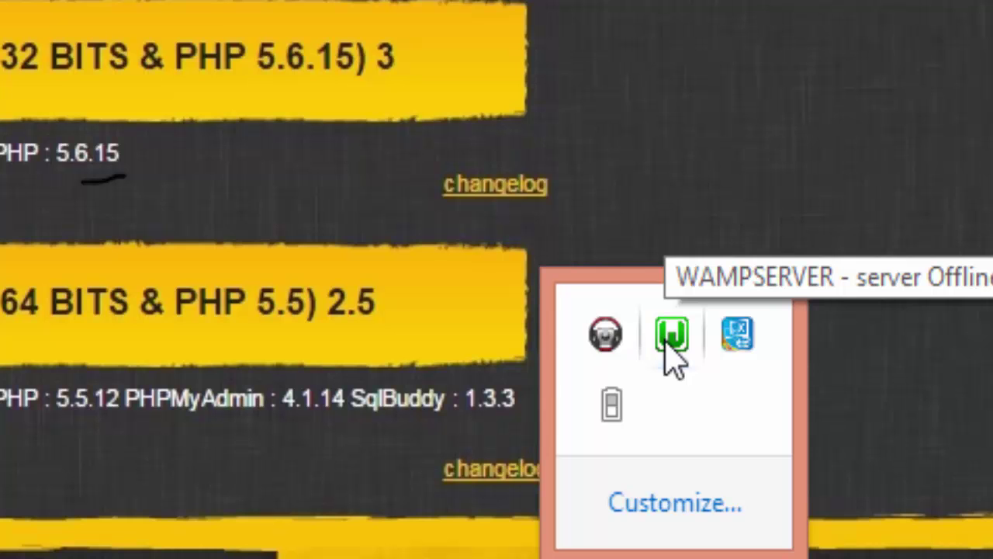
click(669, 341)
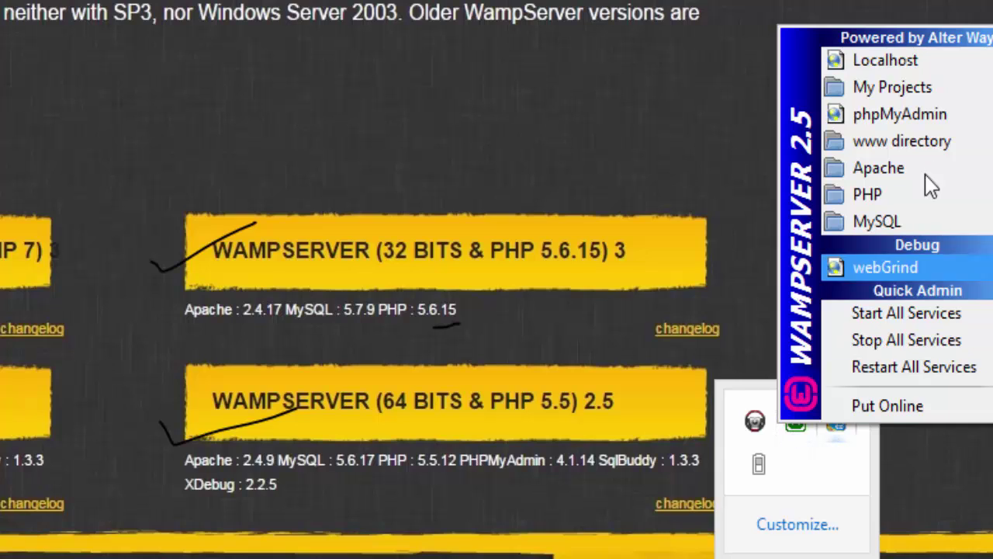
click(884, 60)
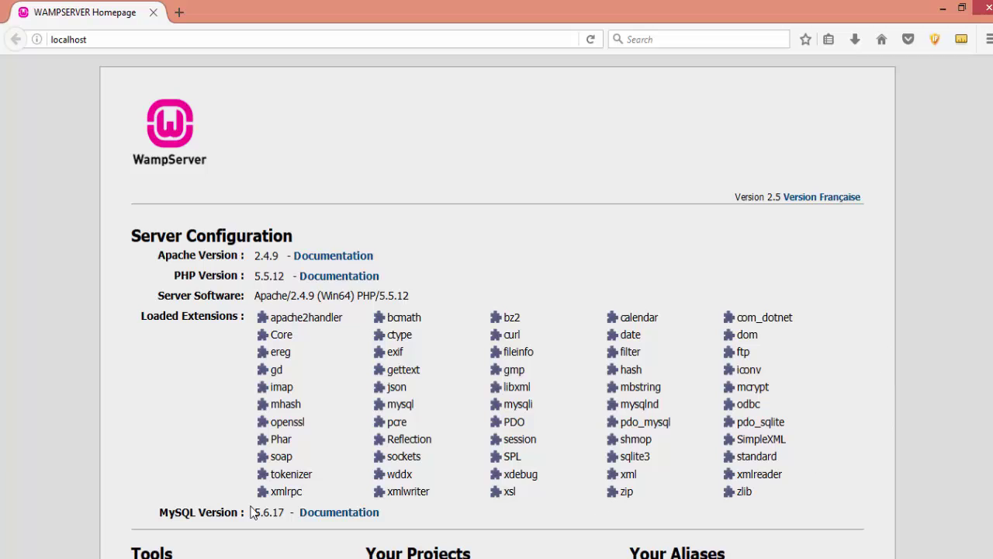
Examine the server configuration, tools, projects and aliases on the WampServer homepage, highlighting the PHP version entry
scroll(478, 279, down, 3)
scroll(374, 315, up, 3)
scroll(427, 234, down, 3)
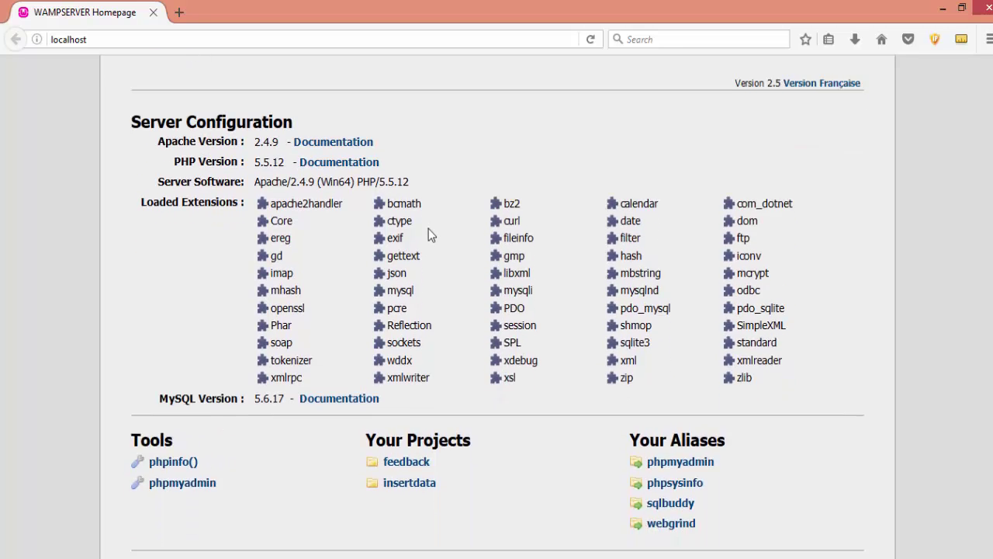
scroll(430, 234, up, 3)
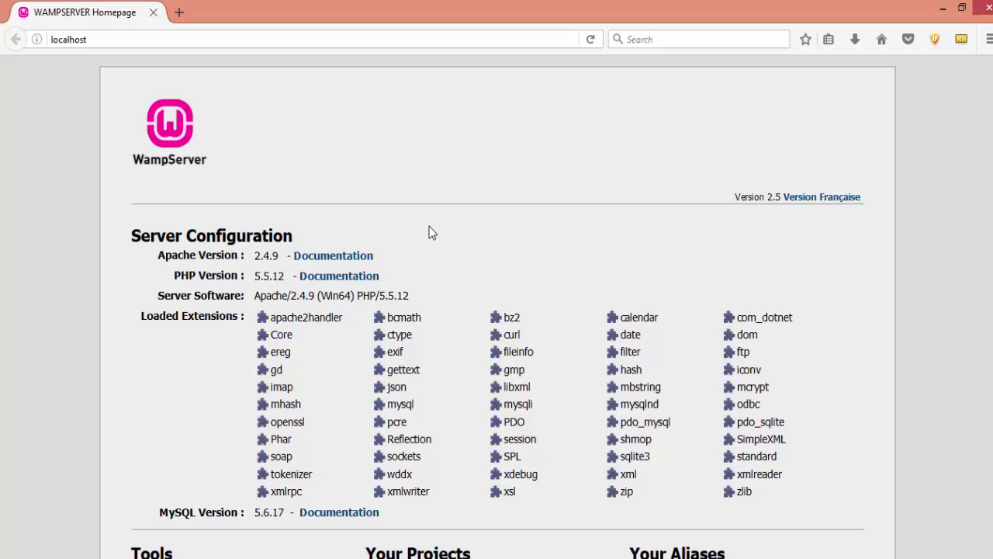
scroll(401, 246, down, 3)
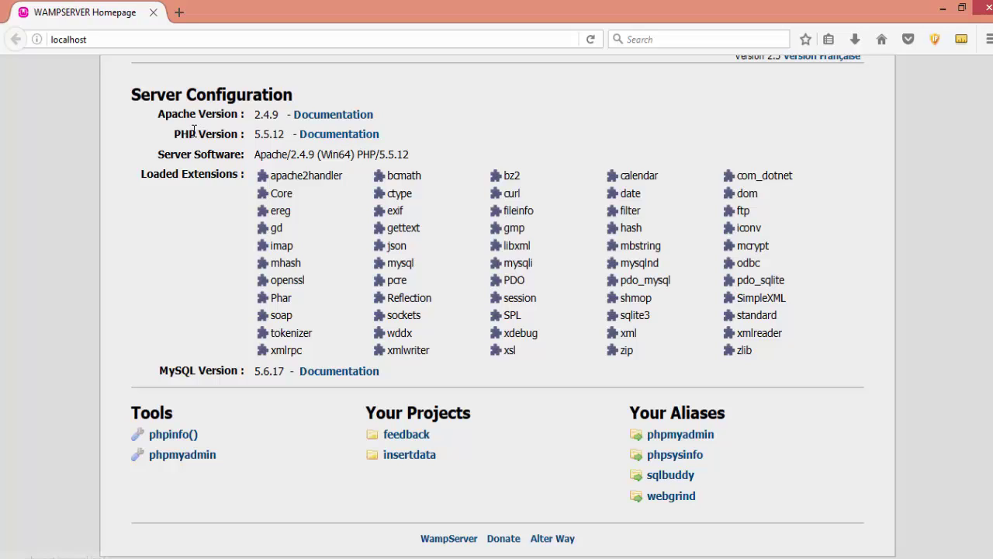
drag(181, 134, 280, 135)
click(191, 327)
View the phpinfo() page, highlight its PHP version heading, and return to the WampServer homepage
click(174, 435)
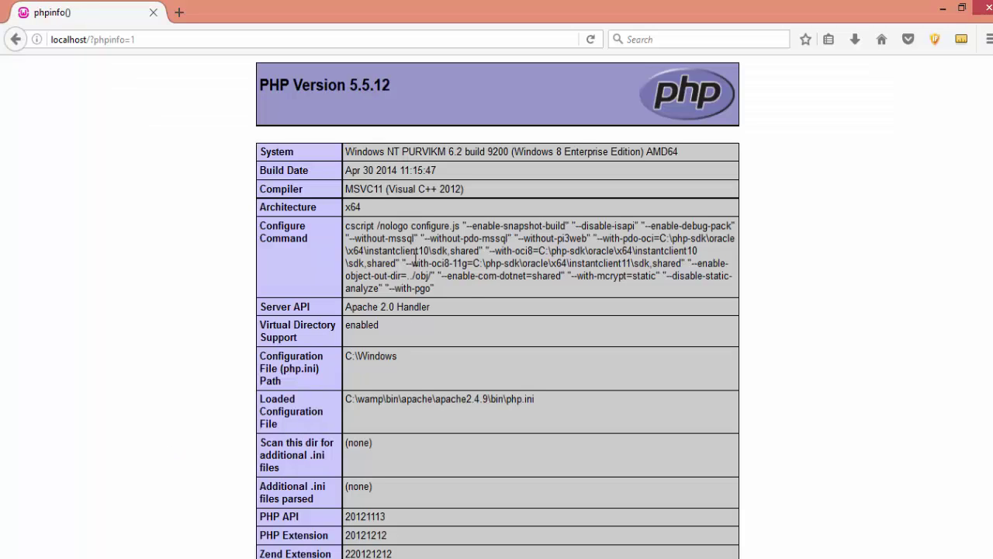
drag(267, 87, 533, 137)
click(360, 259)
click(16, 39)
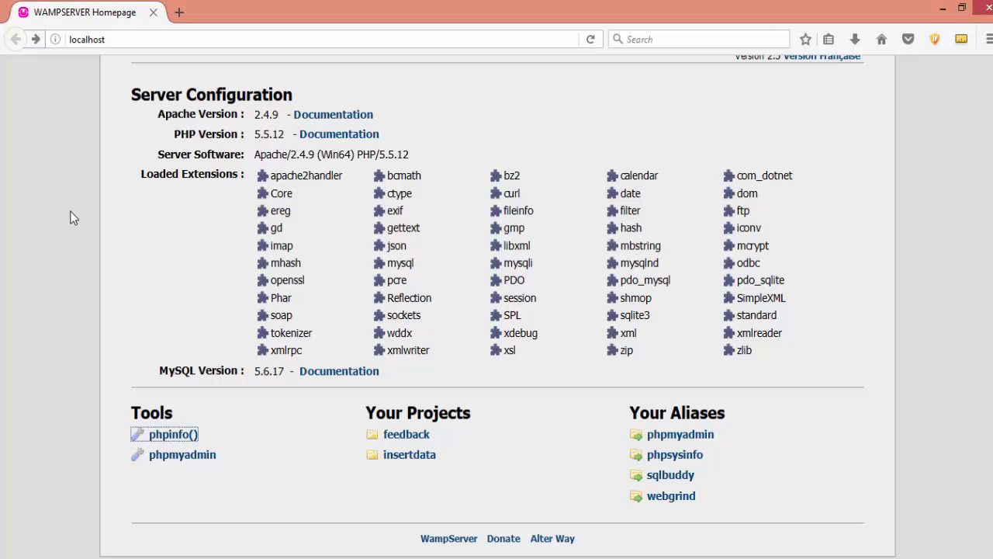
View the phpMyAdmin start page, return to the WampServer homepage and close the browser window
click(199, 458)
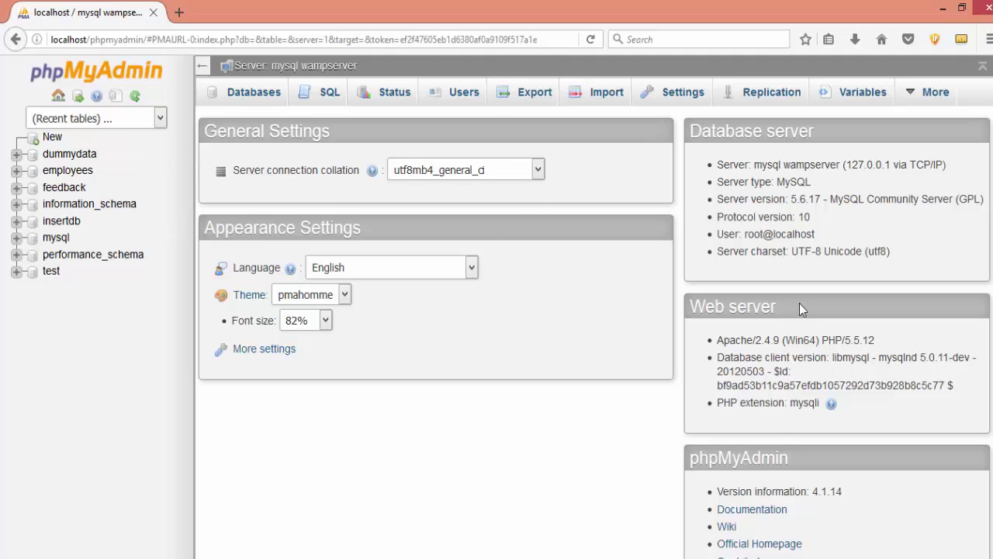
click(11, 47)
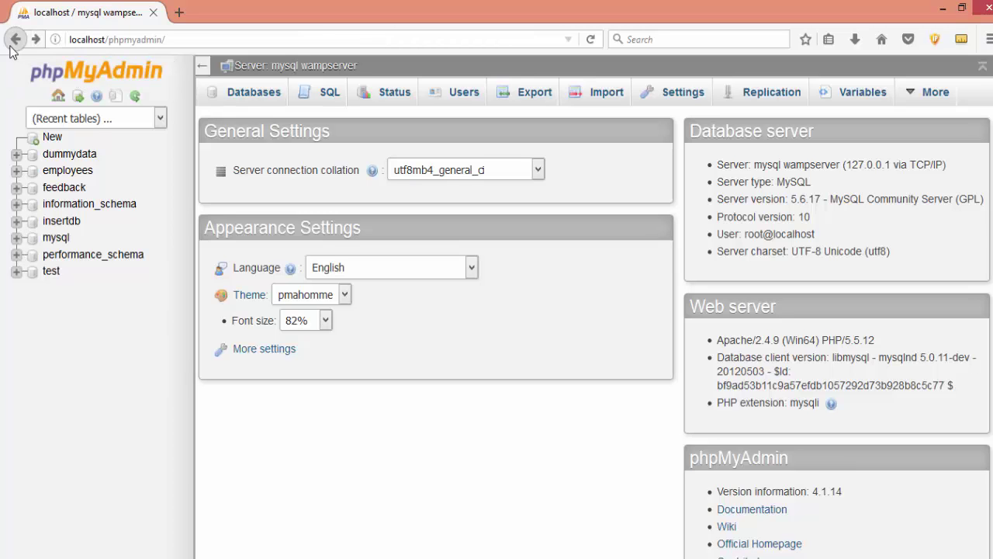
click(15, 38)
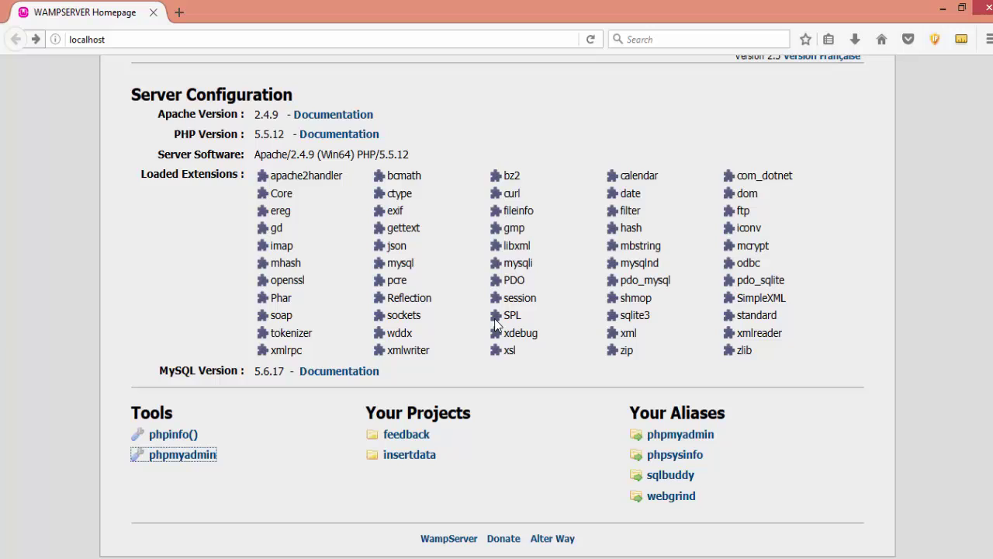
scroll(497, 324, up, 3)
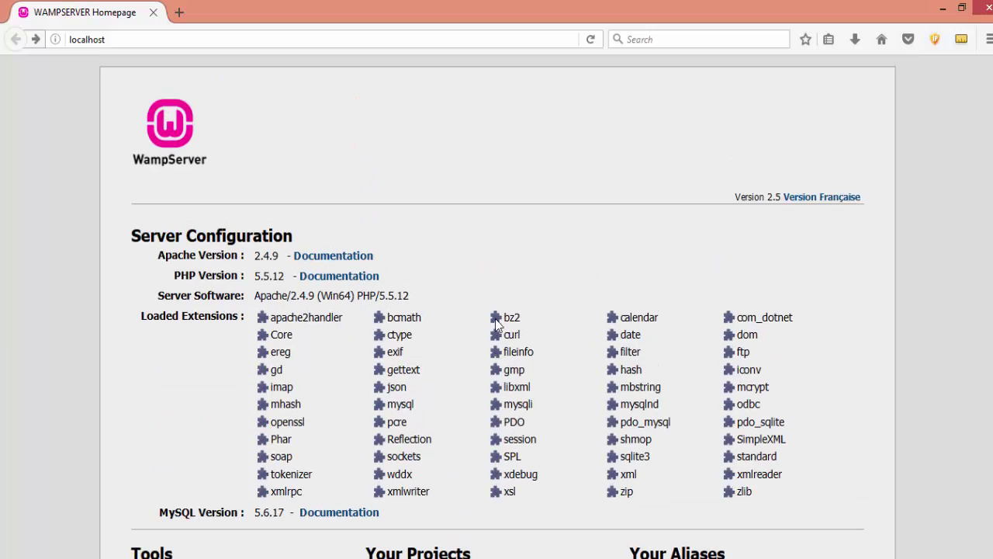
click(986, 14)
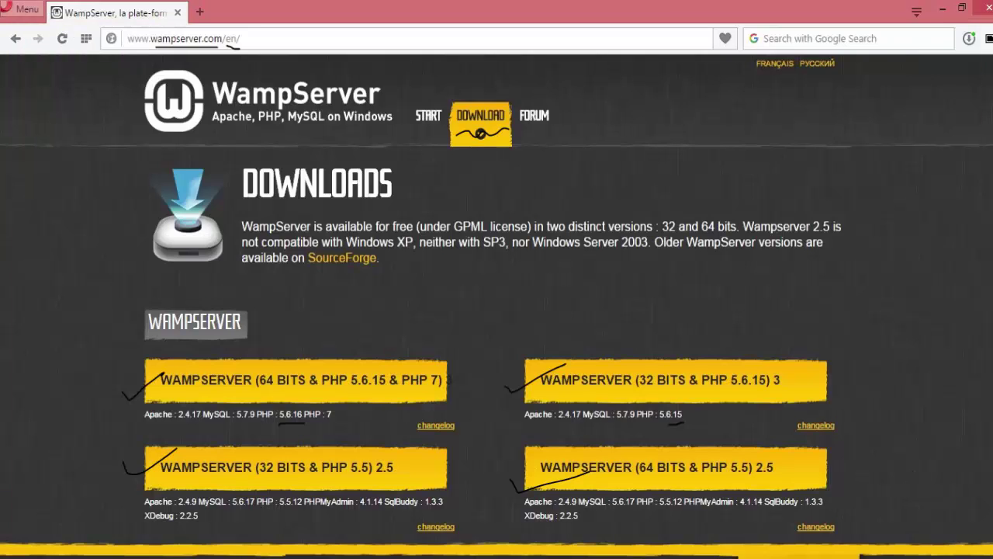
Switch to the desktop and open the www directory from WampServer
key(alt+Tab)
key(alt+Tab)
key(alt+Tab)
key(alt+Tab)
key(alt+Tab)
key(alt+Tab)
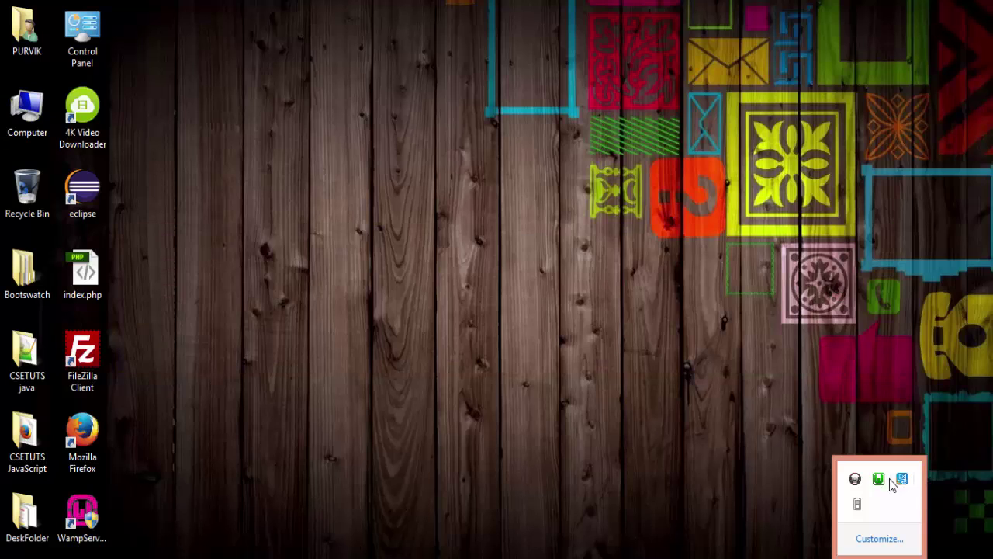
click(878, 481)
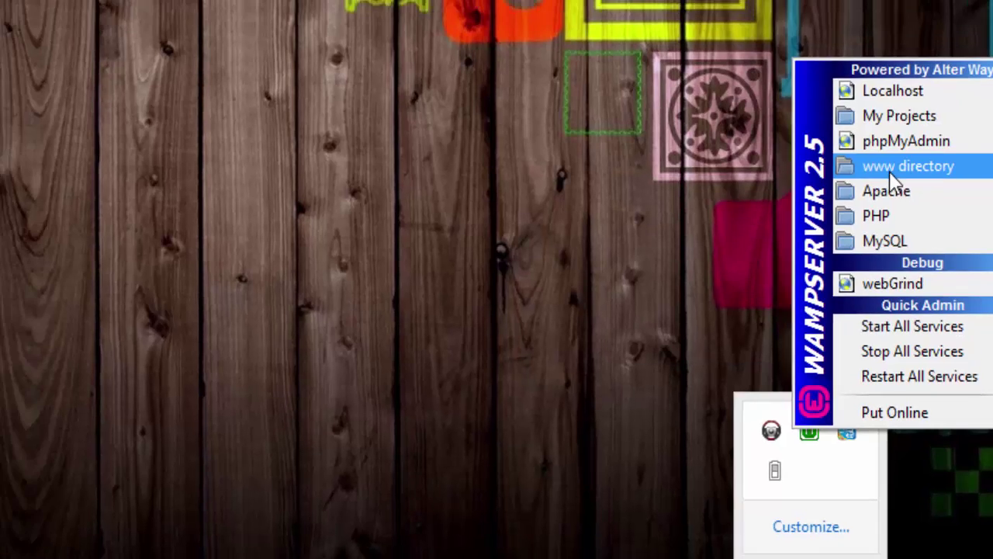
click(885, 140)
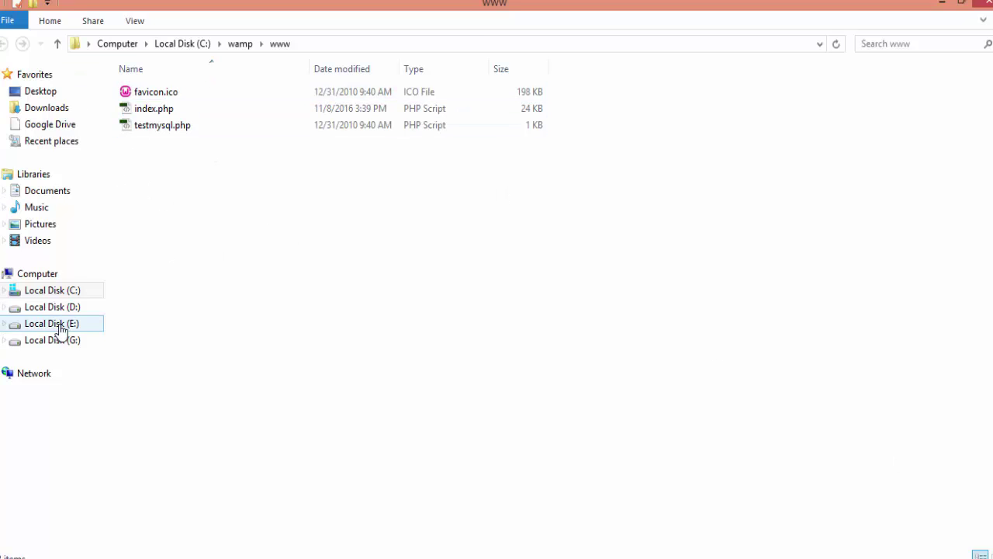
Browse from Computer through Local Disk (C:) and the wamp folder to the www folder
click(62, 276)
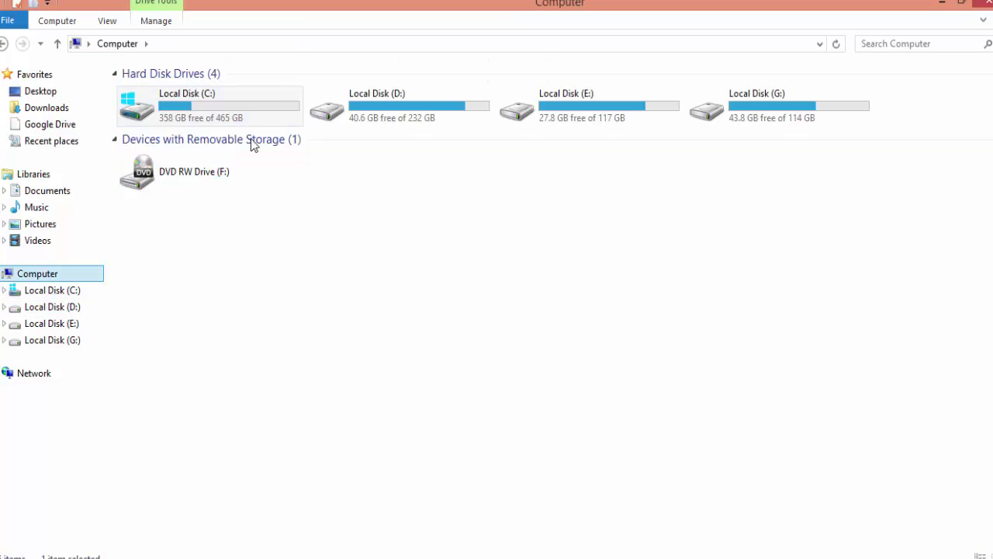
click(248, 118)
double_click(246, 115)
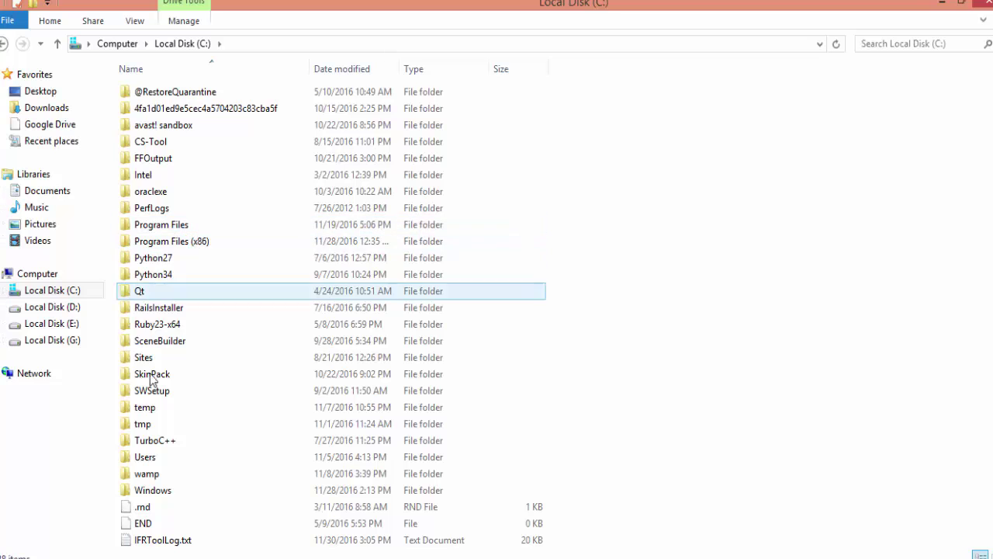
double_click(149, 475)
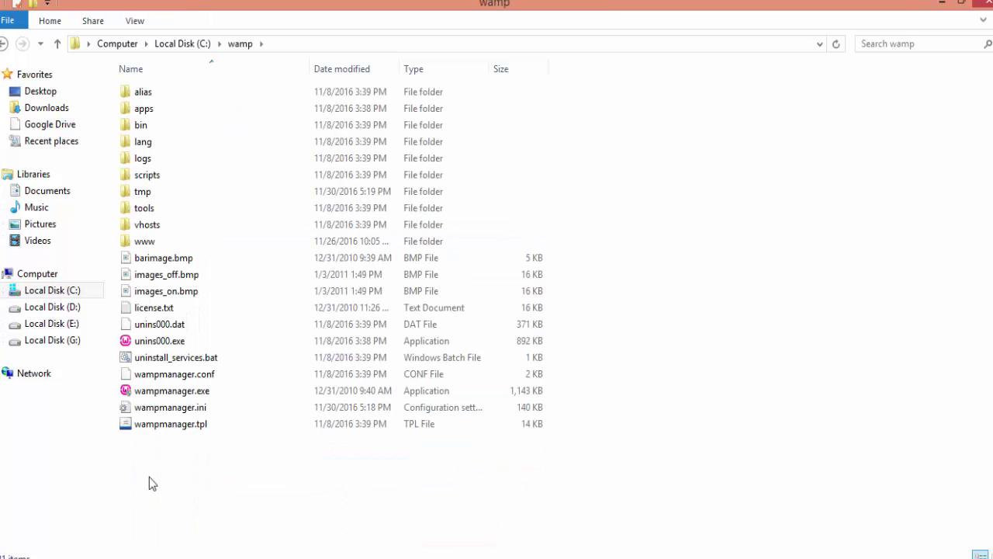
double_click(170, 248)
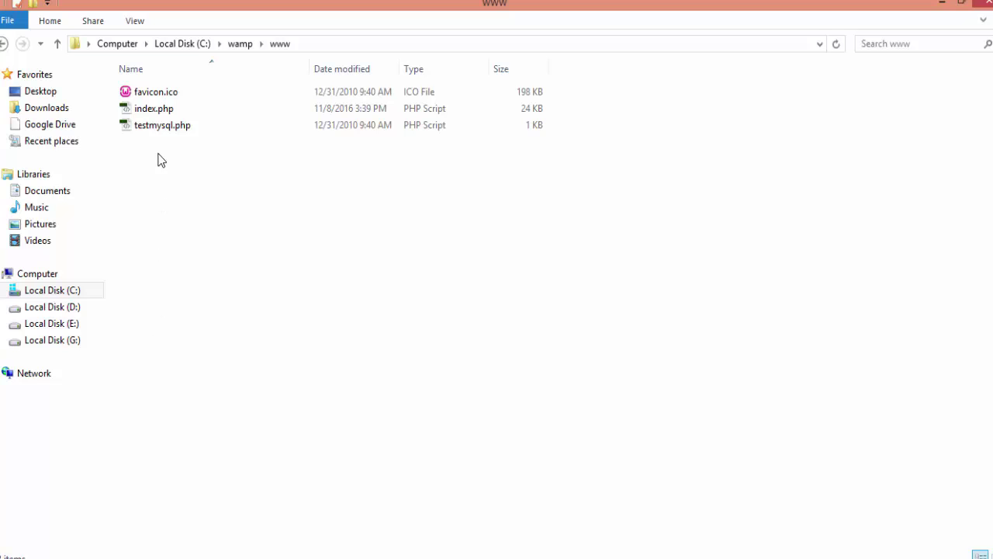
Create a folder named DemoSite in the www folder and open it
right_click(160, 191)
mouse_move(295, 432)
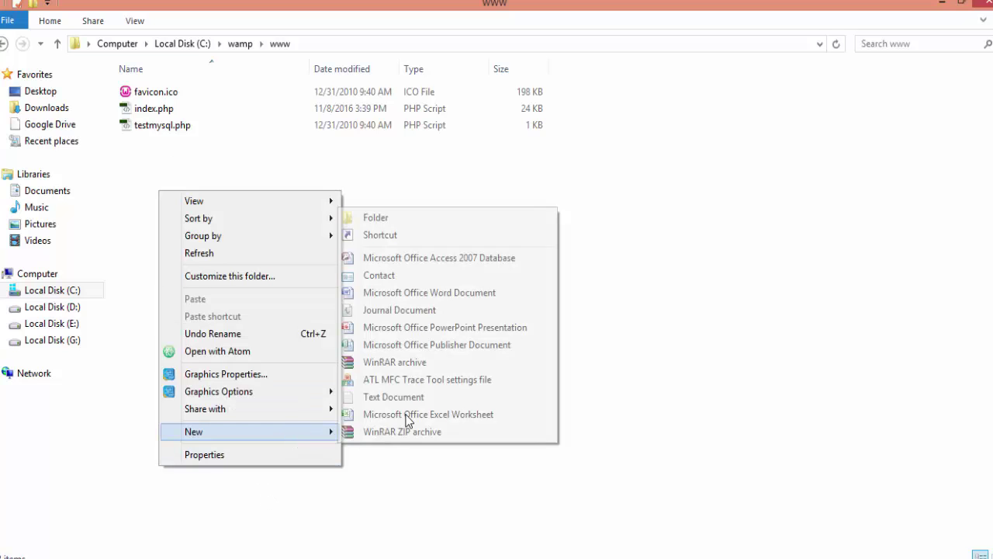
click(368, 218)
text(Dem)
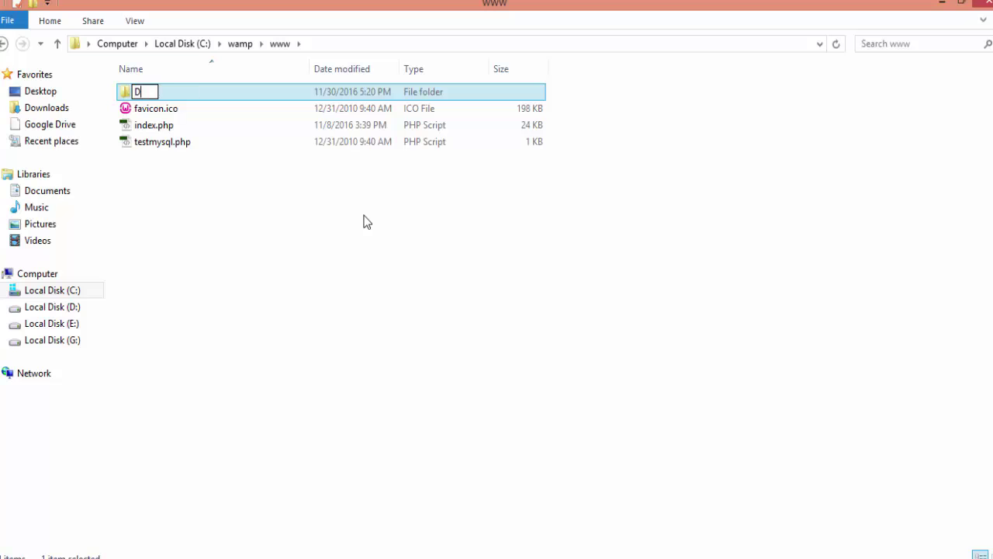
text(oSite)
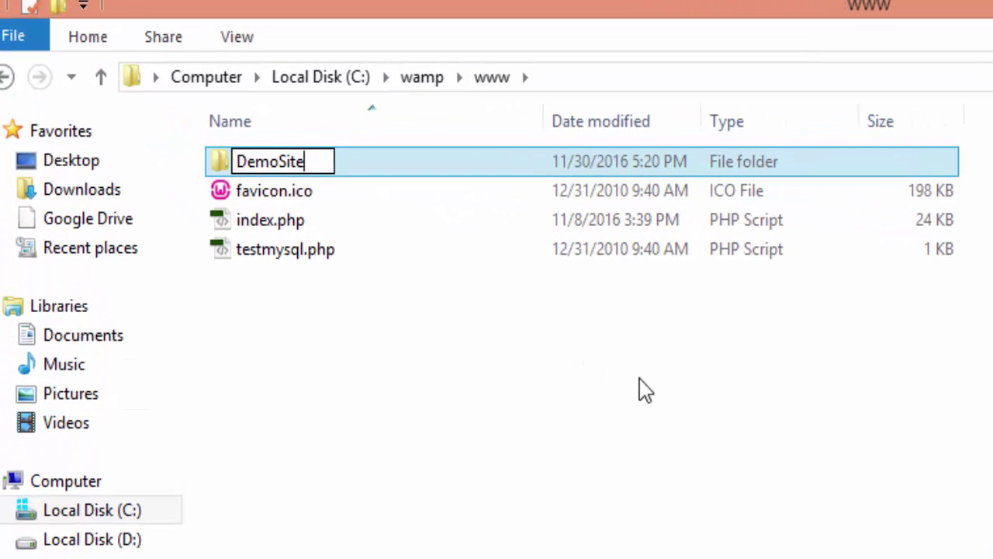
key(Return)
key(Return)
Create a text document in the DemoSite folder, rename it index.php and open it in Dreamweaver
right_click(601, 245)
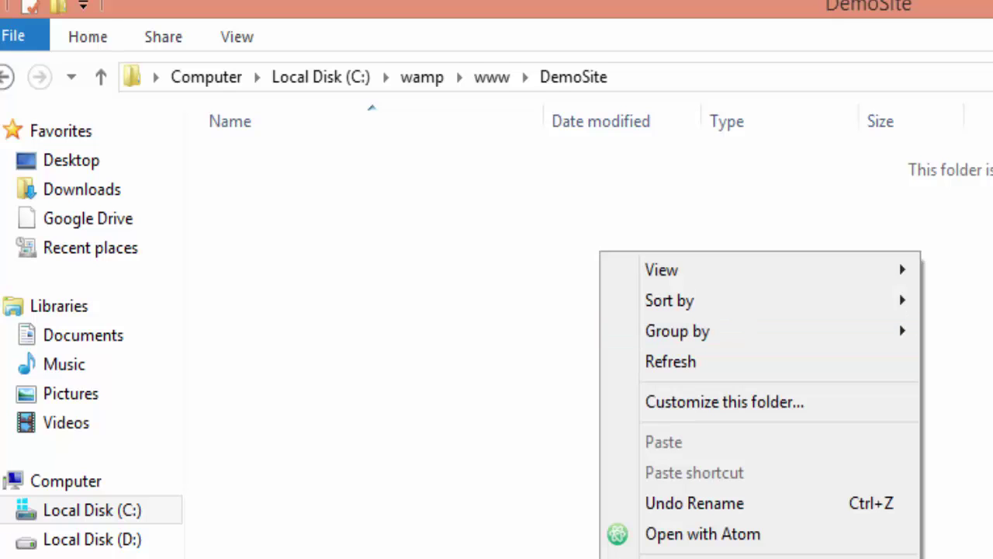
mouse_move(683, 558)
click(986, 558)
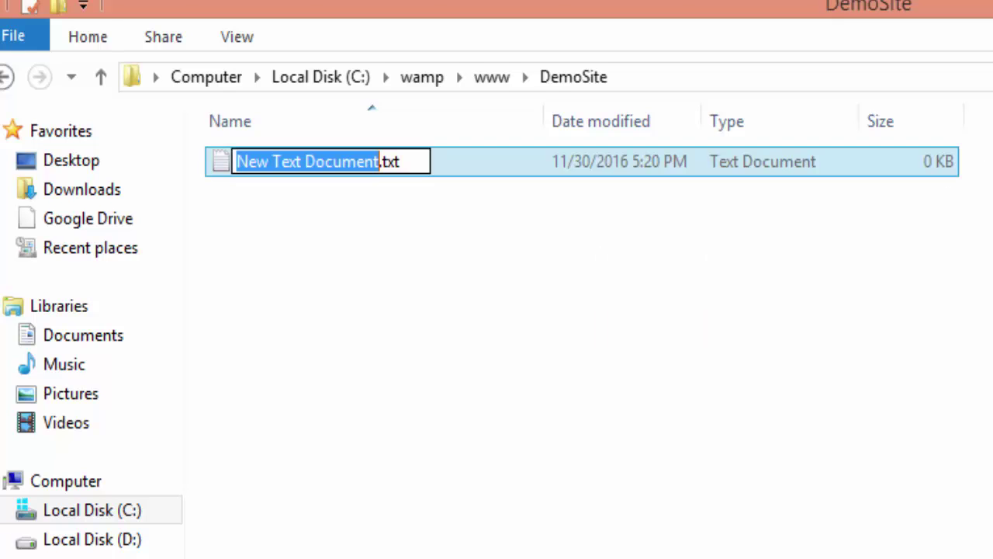
key(ctrl+a)
key(BackSpace)
text(ine)
key(BackSpace)
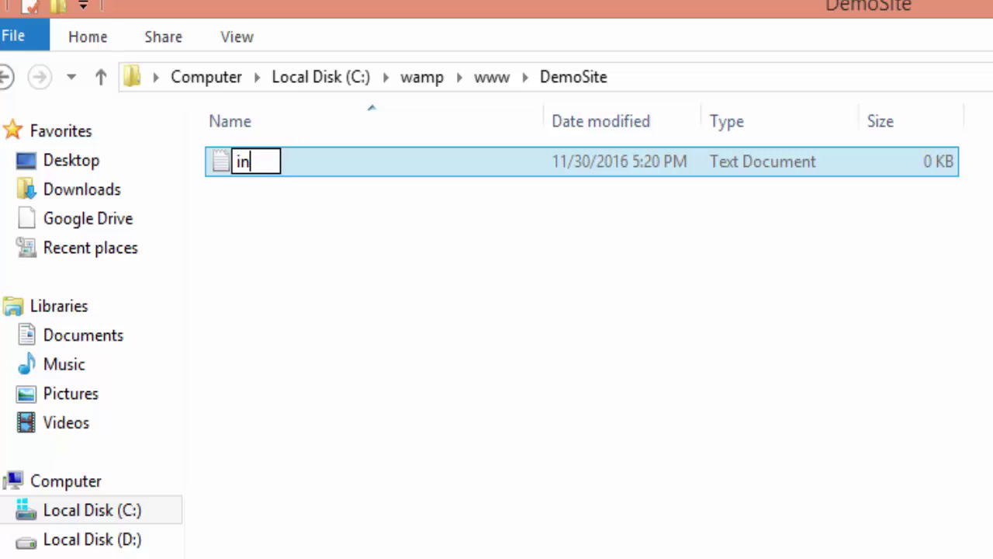
text(dex.php)
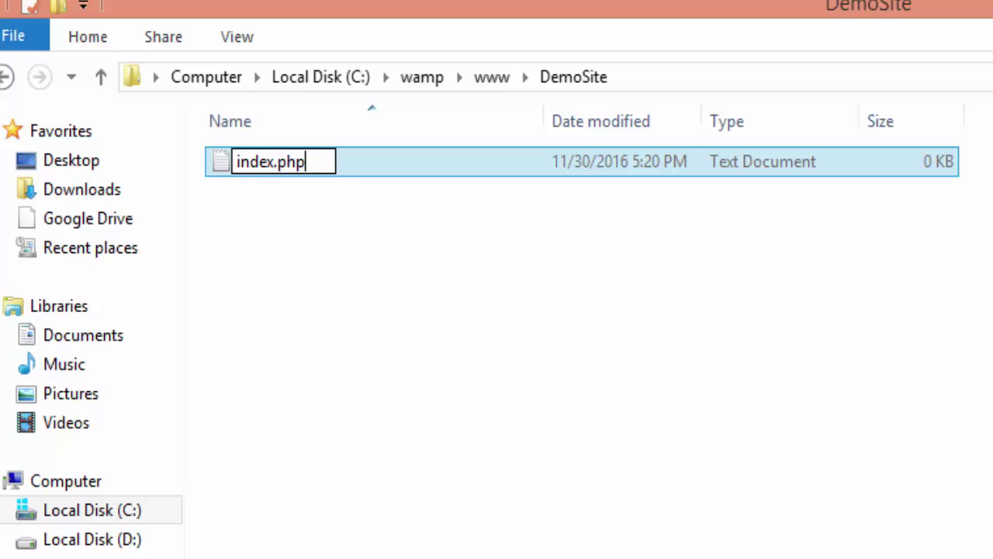
key(Return)
key(Return)
key(Return)
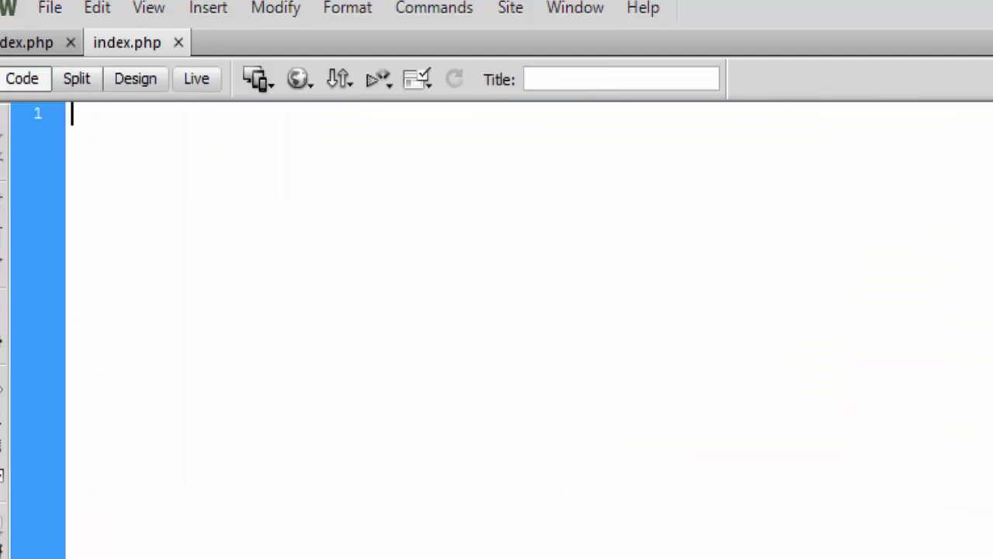
Add the opening <?php and closing ?> tags to index.php with blank lines between them
text(<)
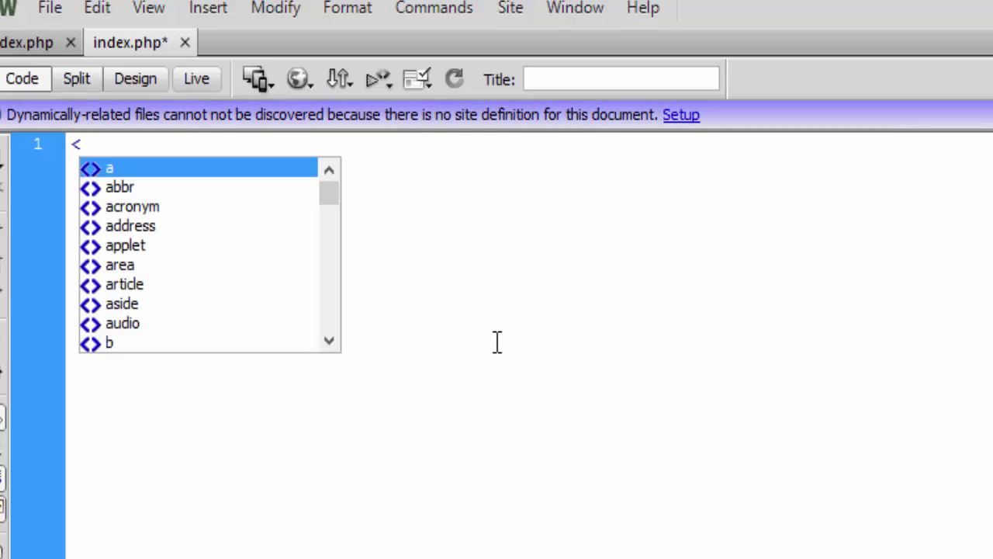
text(?php)
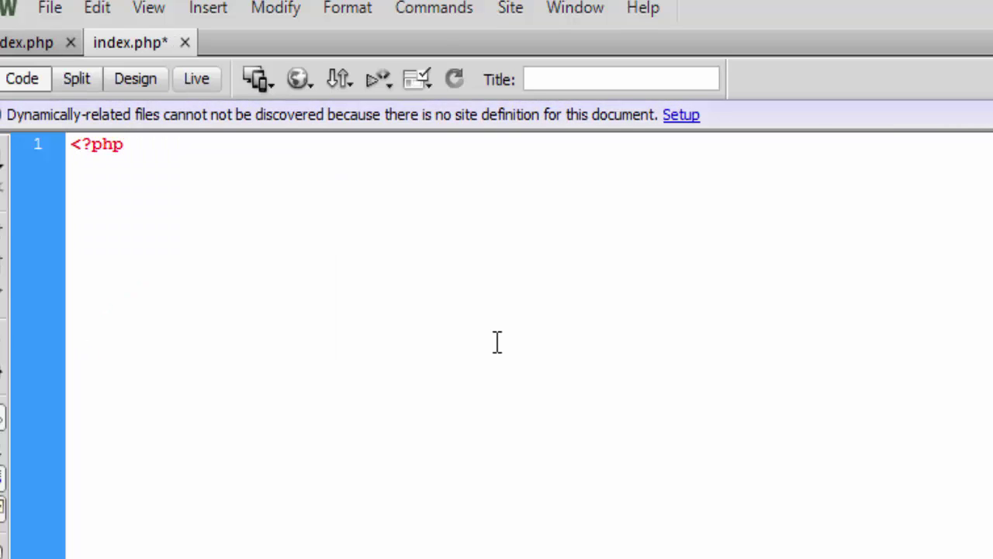
text( ?>)
key(Left)
key(Left)
key(Return)
key(Return)
key(Return)
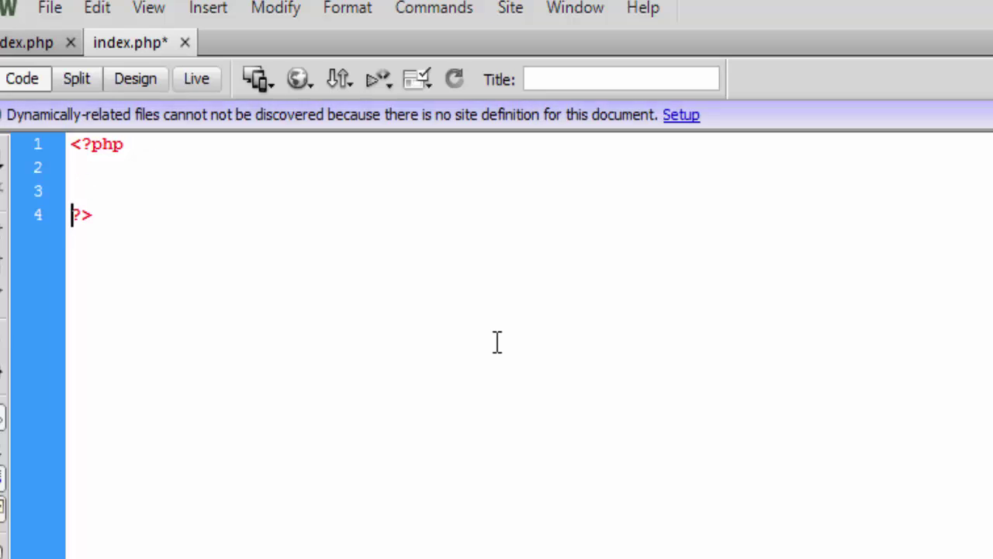
key(Up)
key(Return)
key(Up)
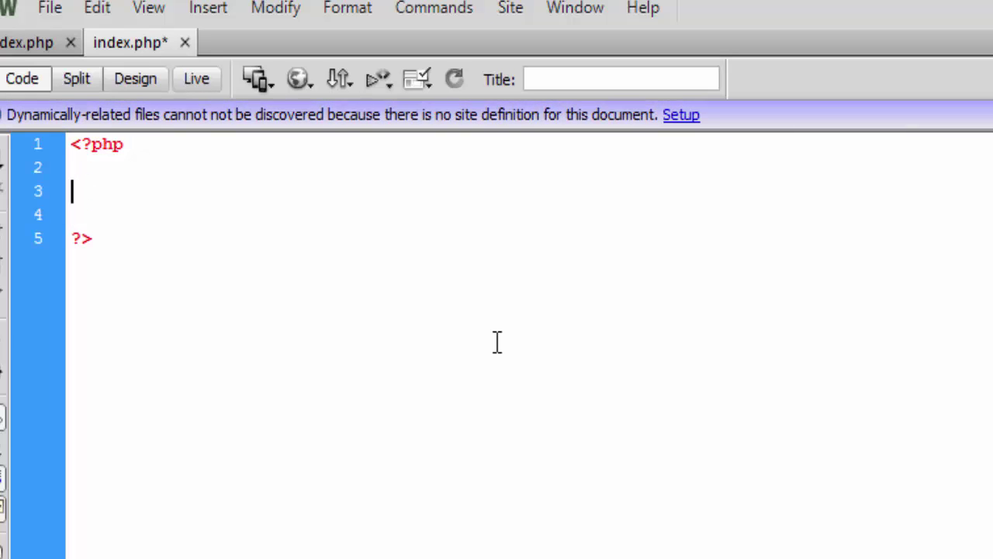
Write the statement echo "Hello all"; inside the PHP block and save index.php
text(echo "")
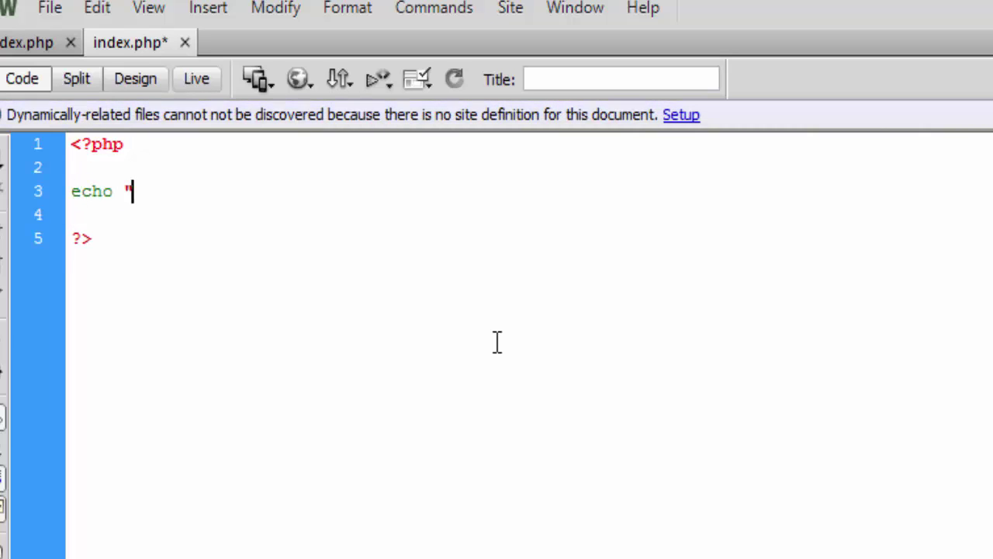
text(Hello all)
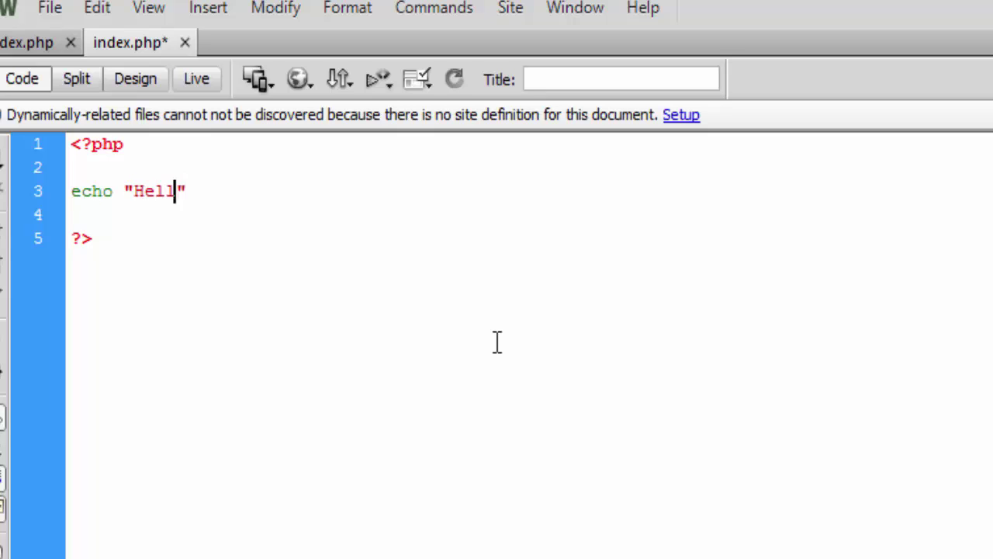
key(End)
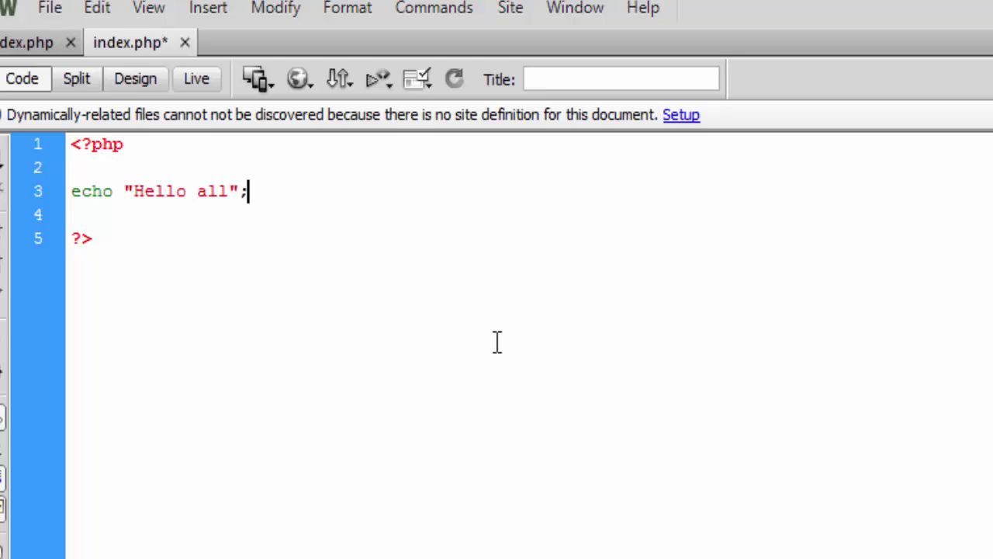
text(;)
key(ctrl+s)
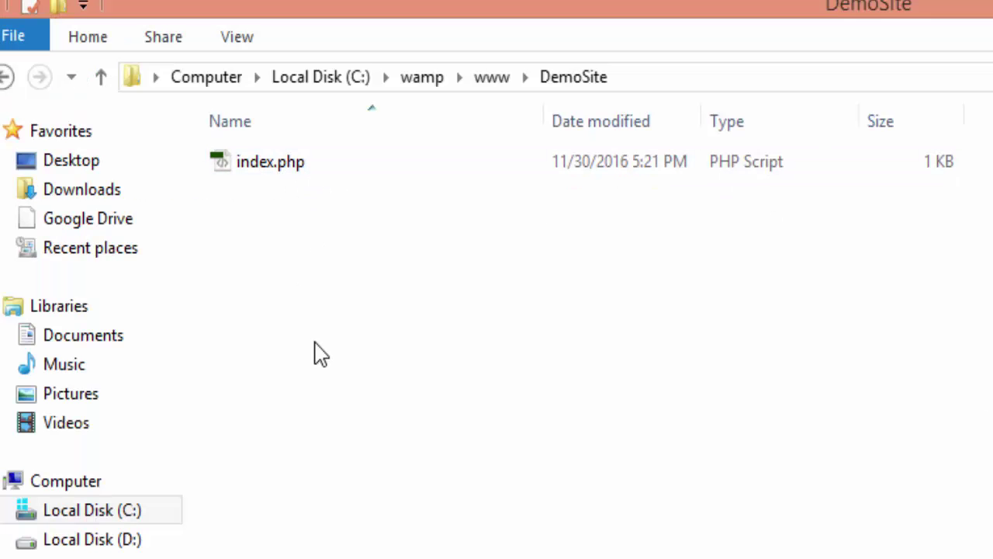
Go back up to the www folder, switch to Firefox and load localhost/demosite to check the page's text
click(101, 77)
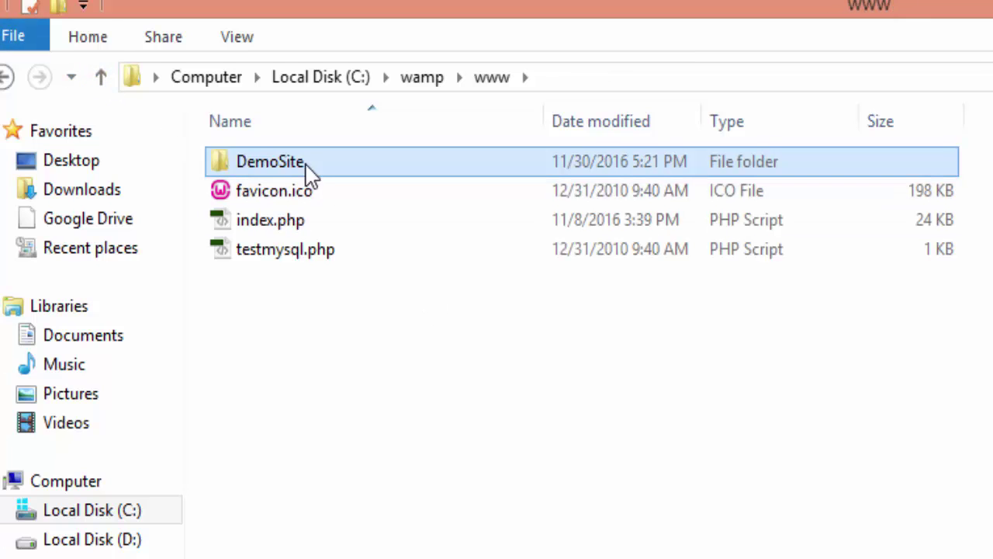
click(309, 555)
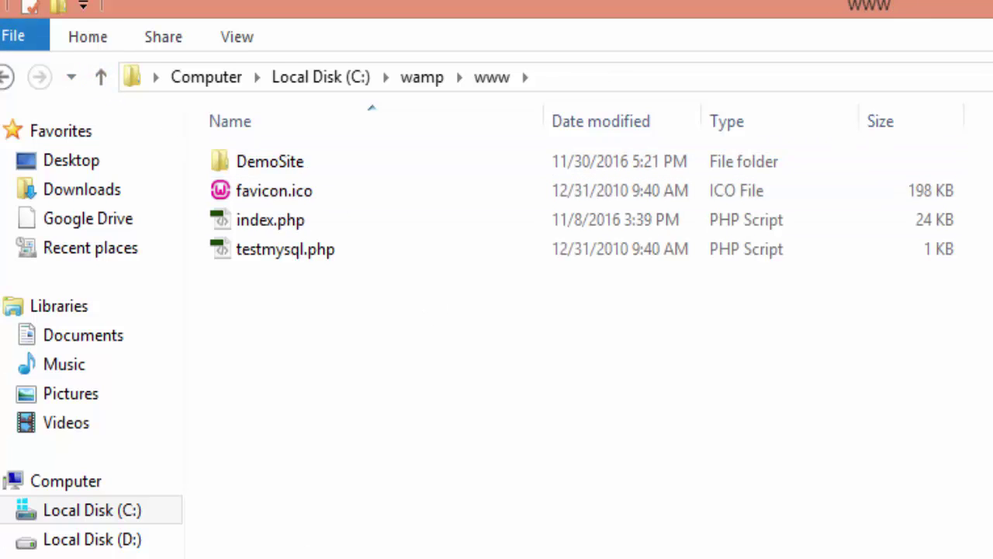
key(alt+Tab)
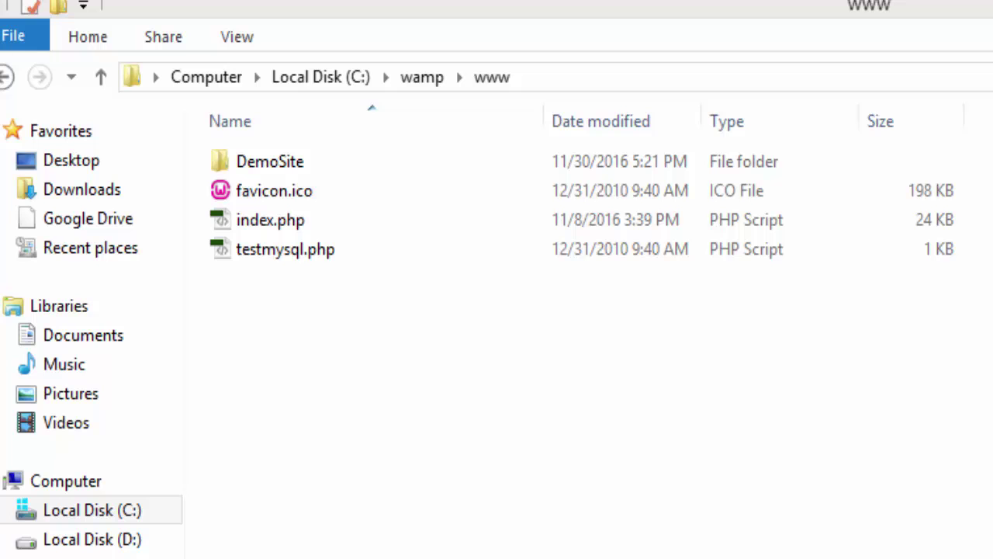
click(195, 57)
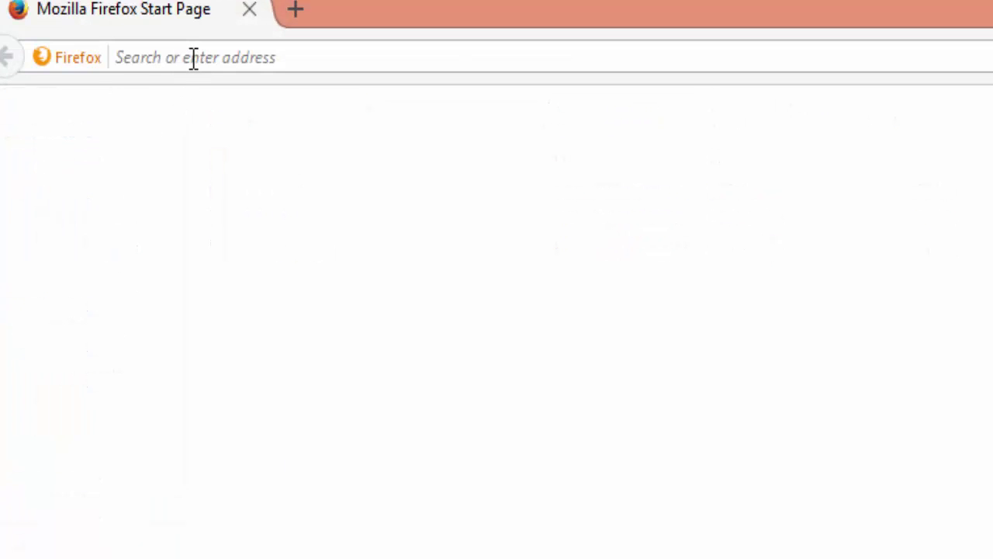
text(localhost/)
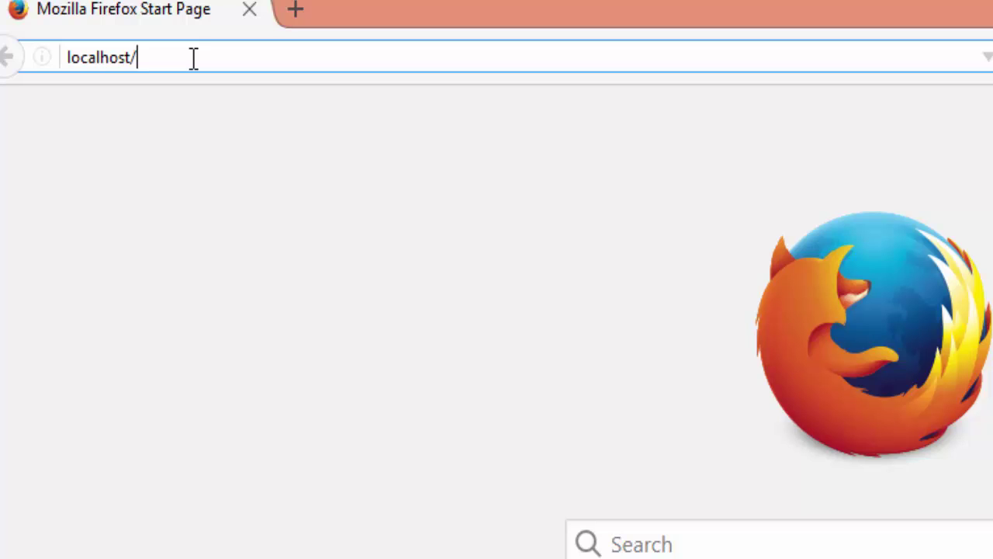
text(demo)
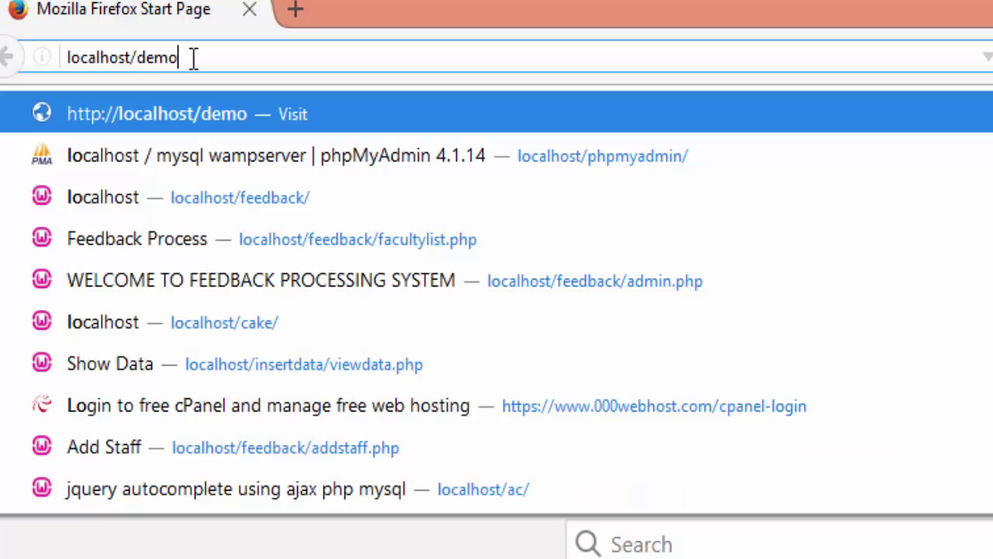
text(site)
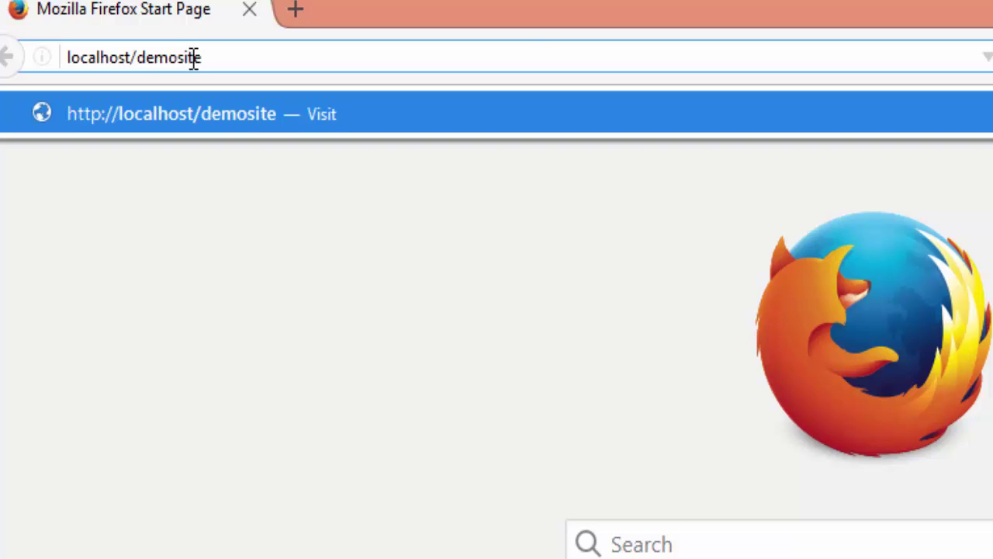
key(Return)
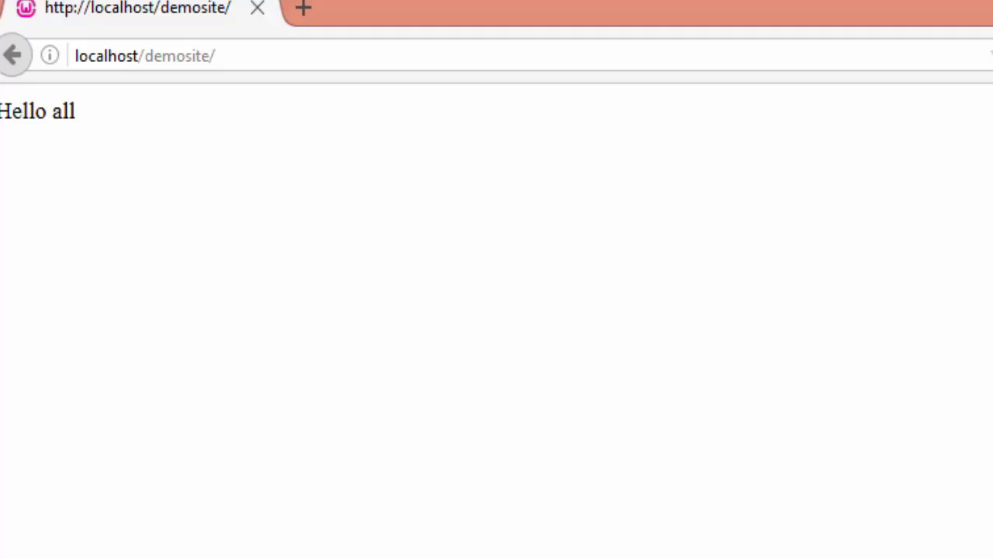
drag(1, 113, 72, 236)
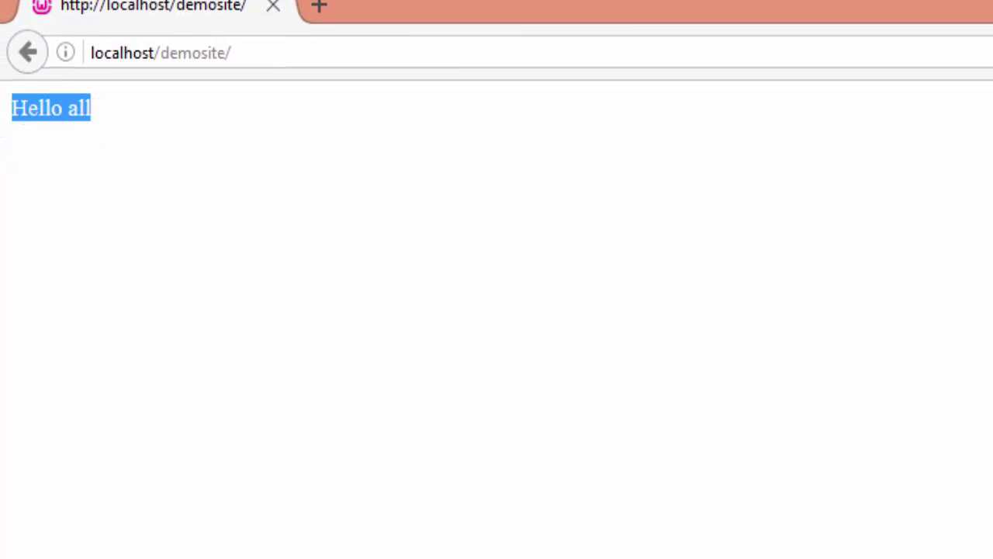
click(256, 245)
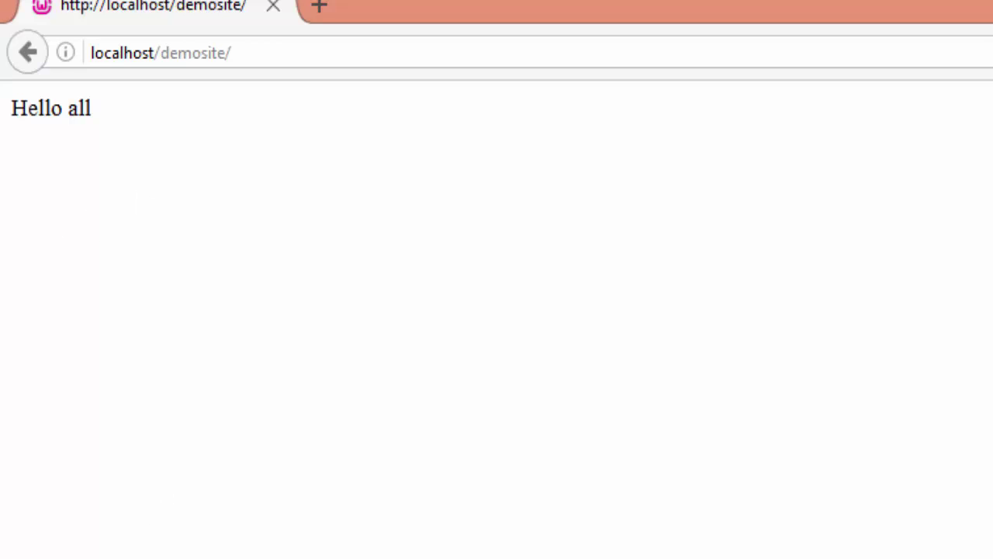
Switch back to File Explorer and create a folder named Anothersite in the www folder
click(91, 556)
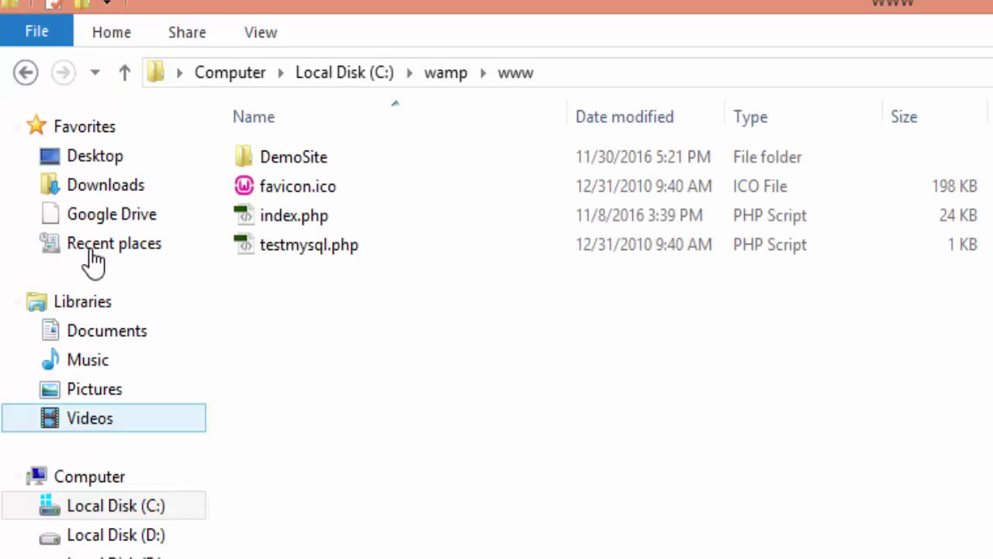
right_click(333, 359)
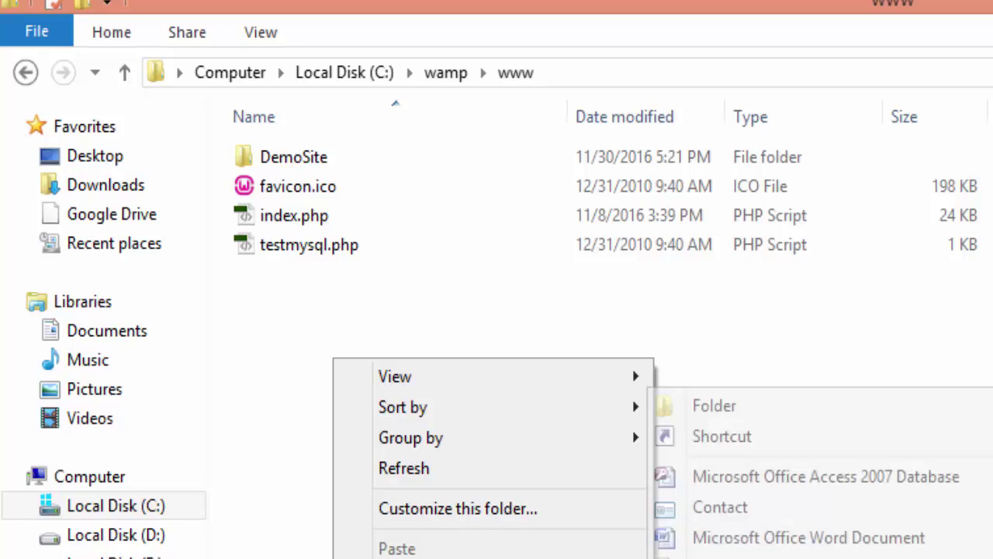
click(710, 407)
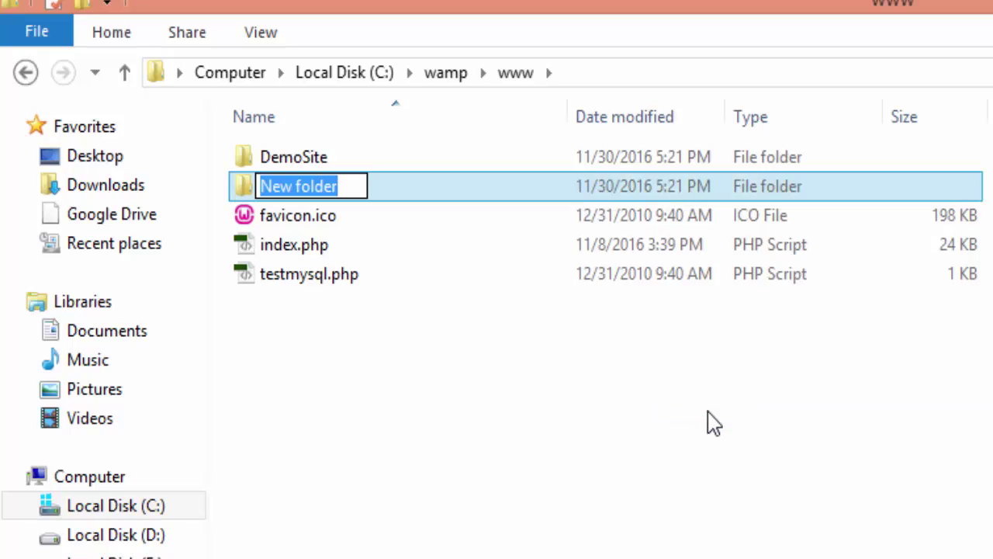
text(Another)
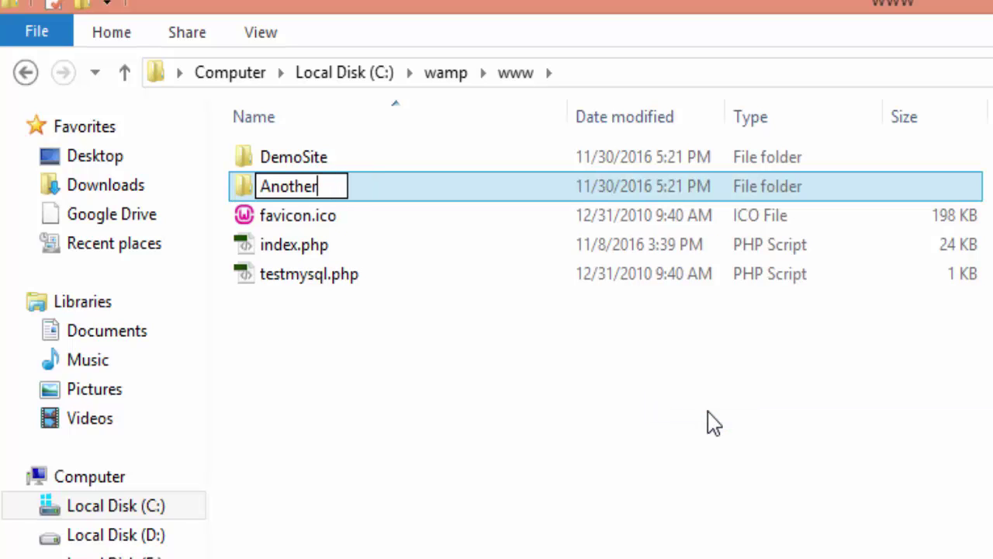
text(site)
key(Return)
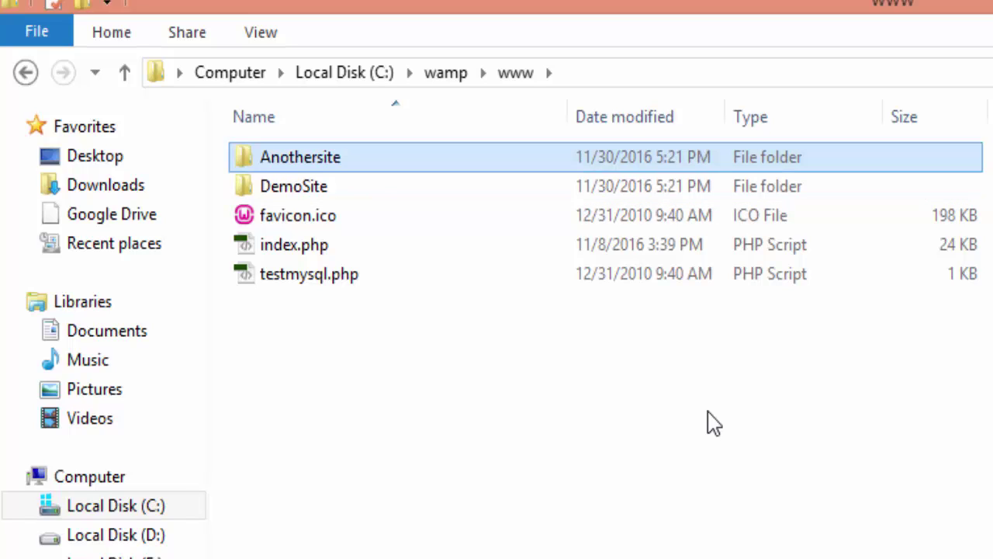
Copy index.php from the DemoSite folder into the Anothersite folder
double_click(377, 189)
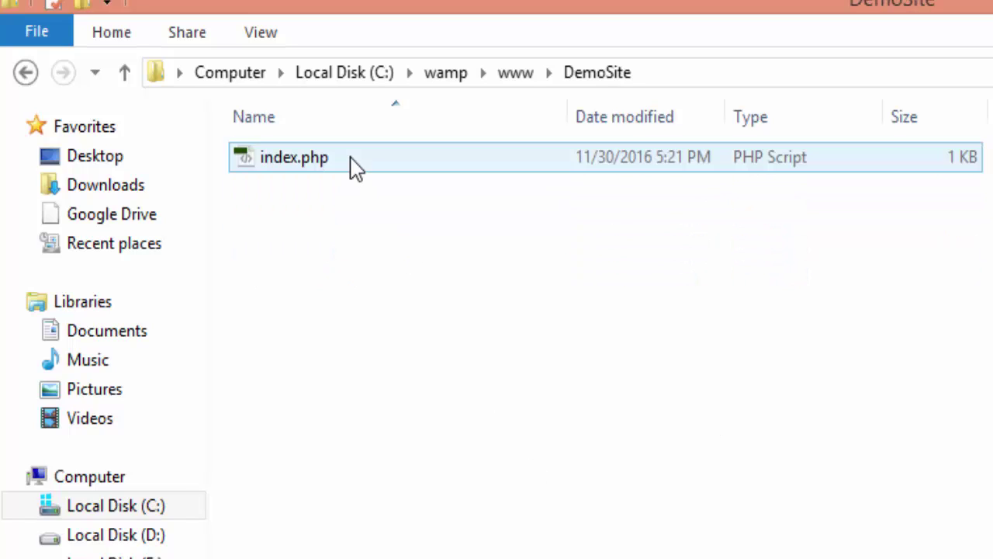
key(BackSpace)
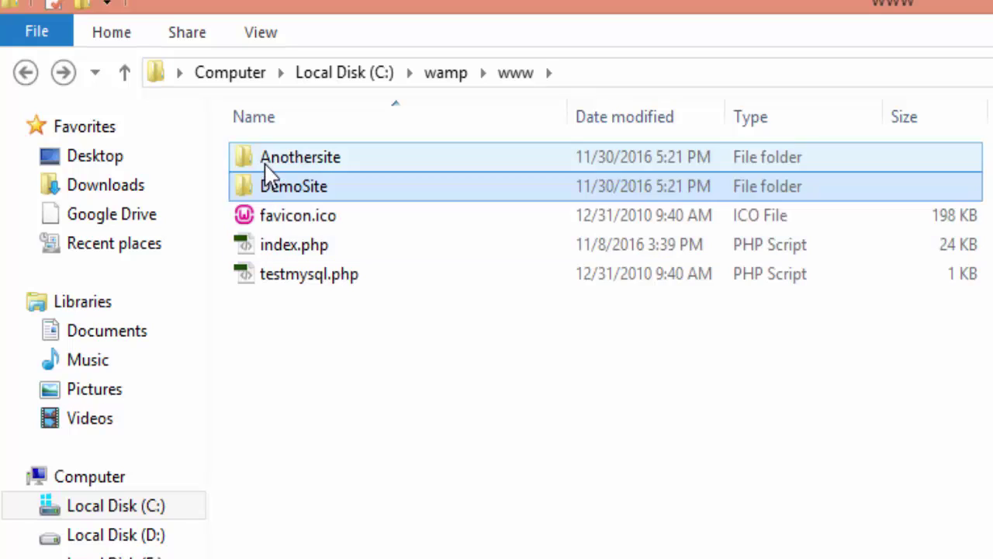
double_click(264, 164)
key(ctrl+v)
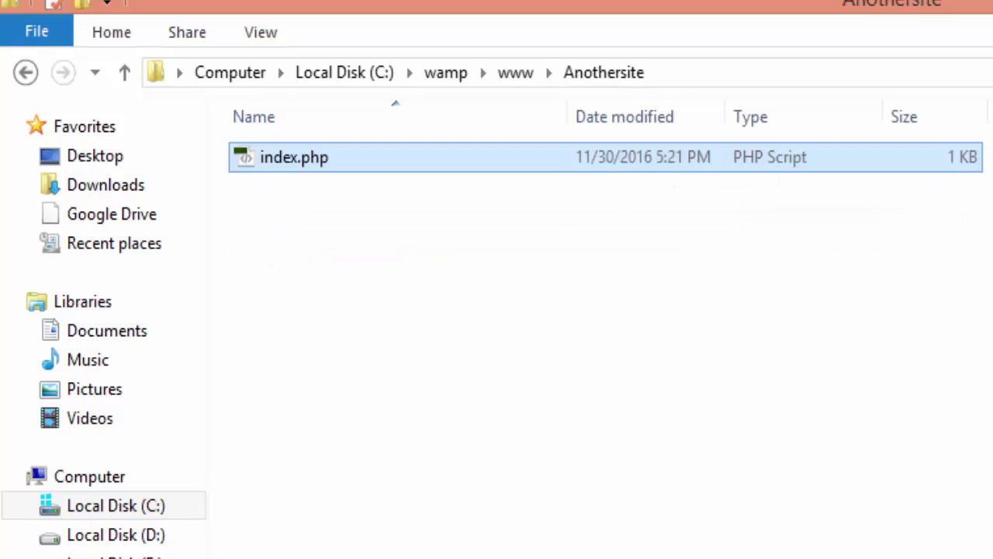
Switch to Chrome, replace the open index.php tab with a new one and load 127.0.0.1/anothersite
key(alt+Tab)
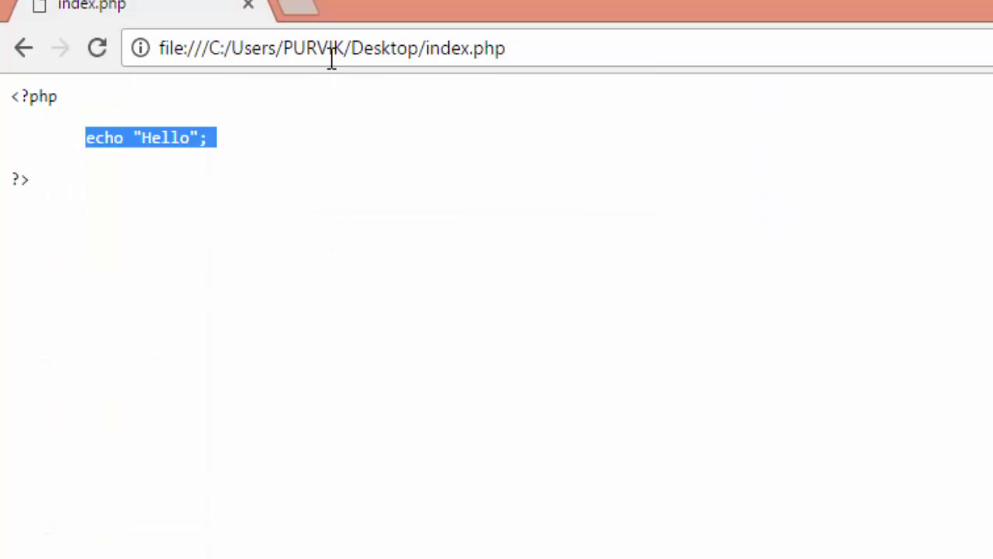
click(331, 56)
key(BackSpace)
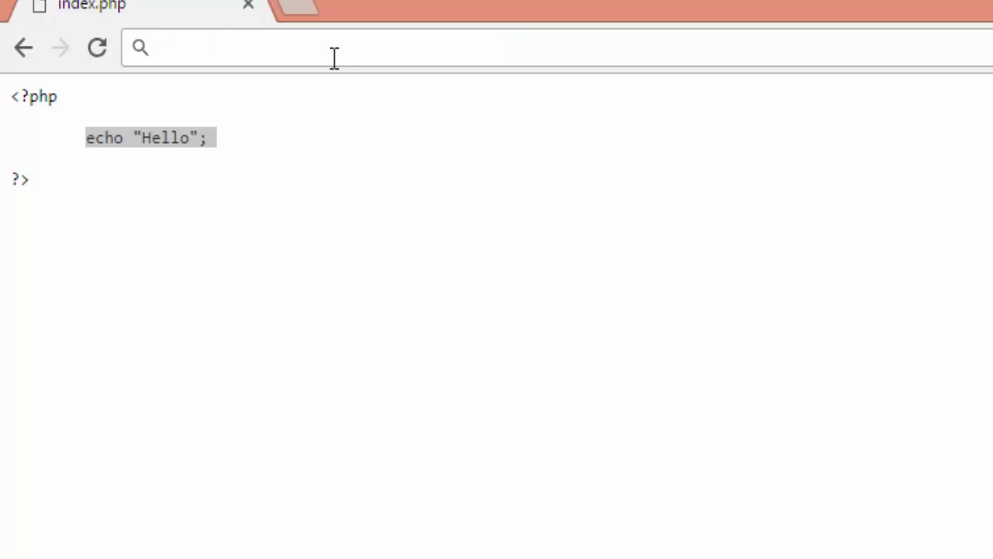
click(298, 9)
click(248, 6)
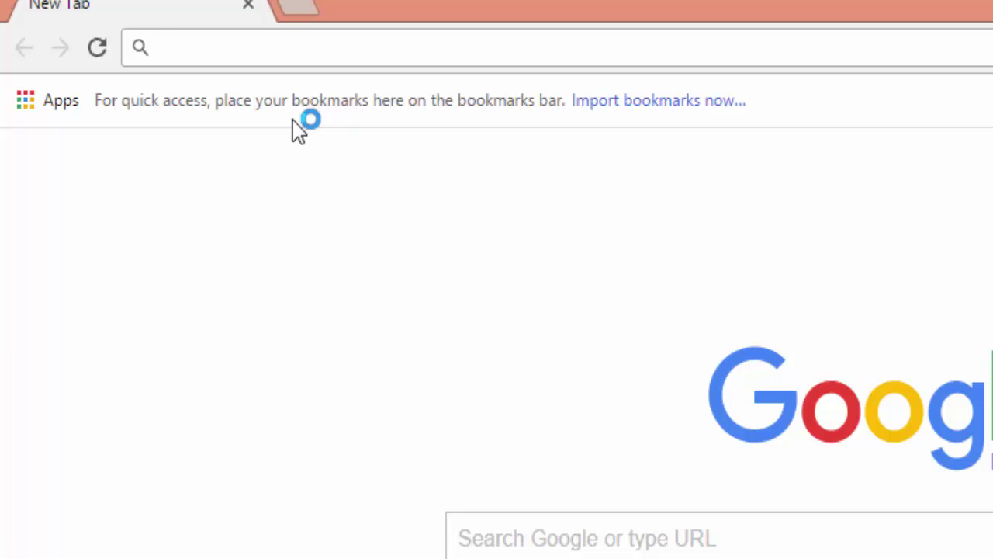
text(127)
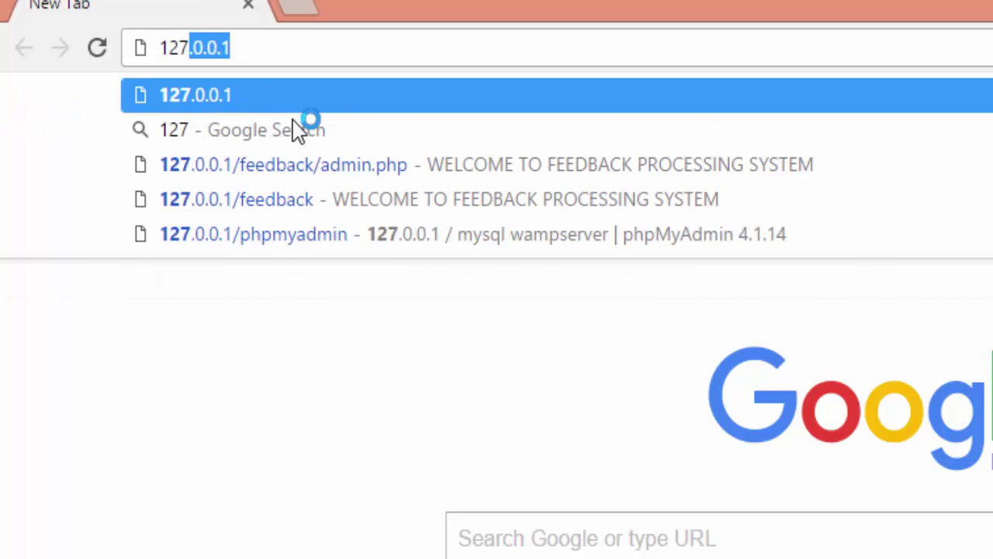
text(.0.0.1)
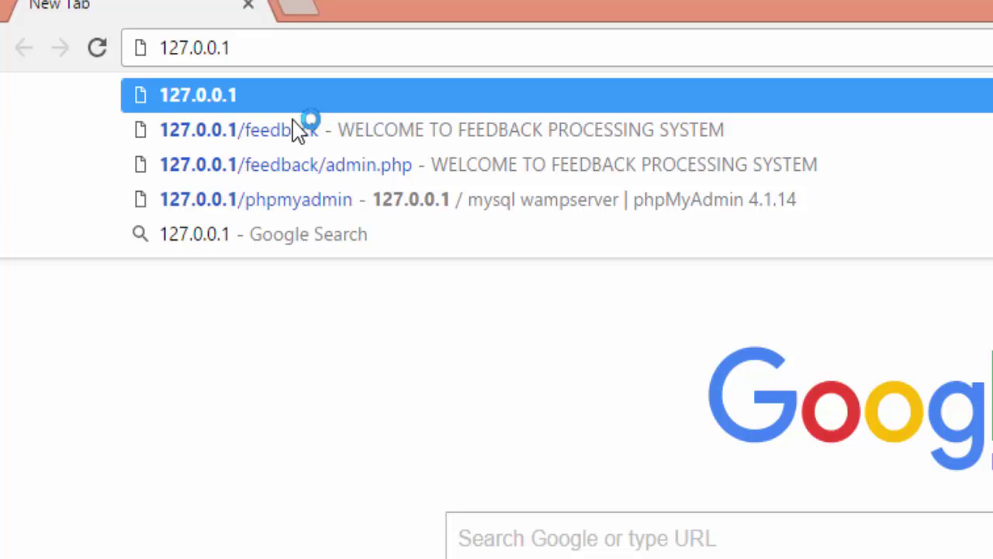
text(/)
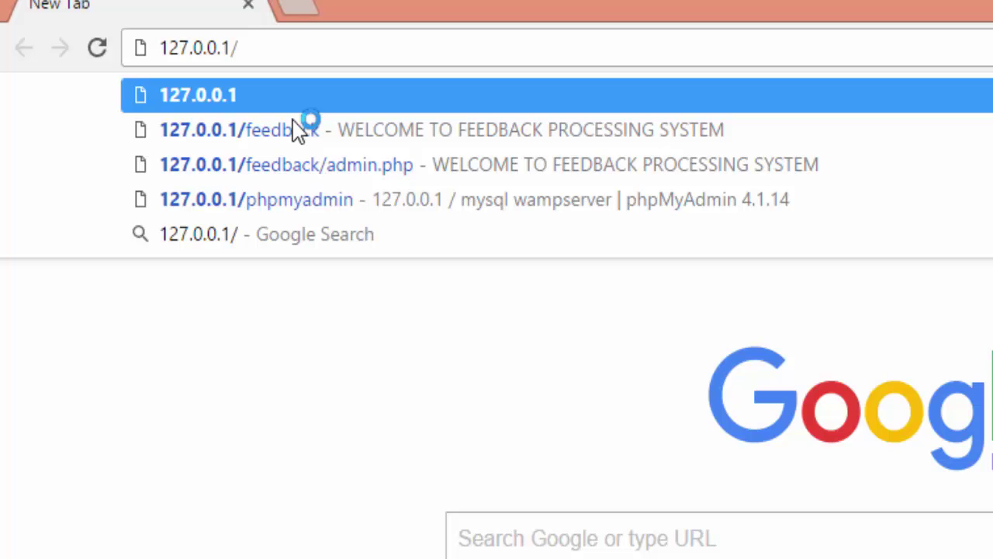
text(ano)
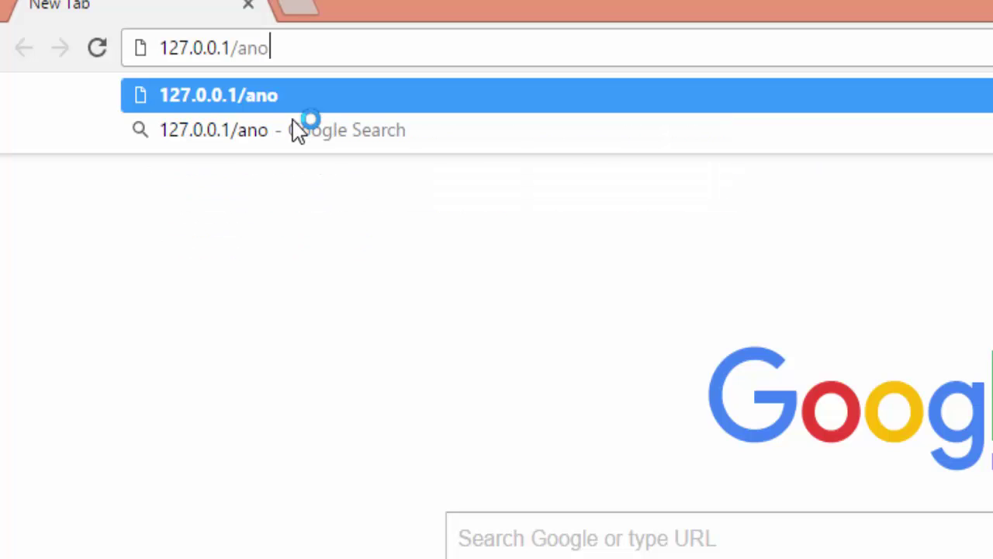
text(thersite)
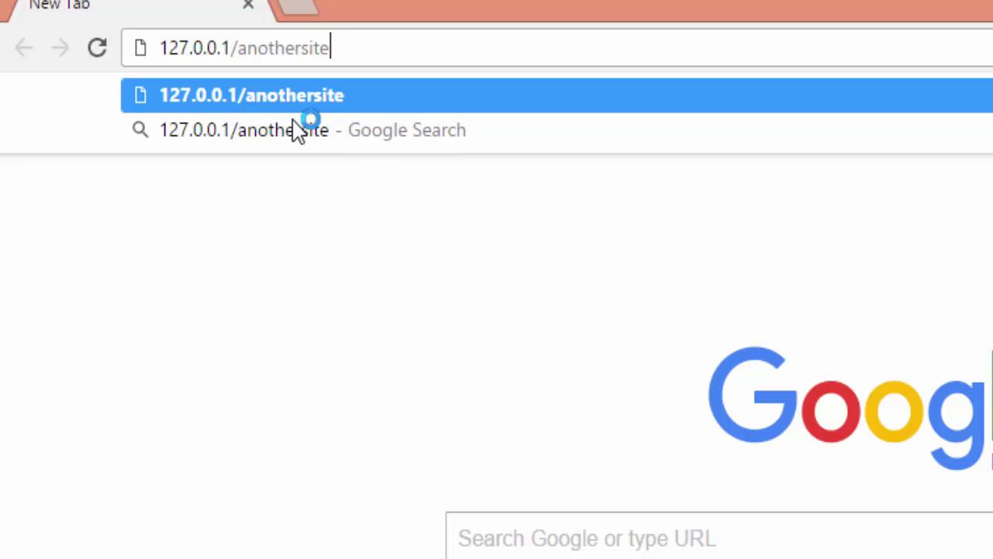
key(Return)
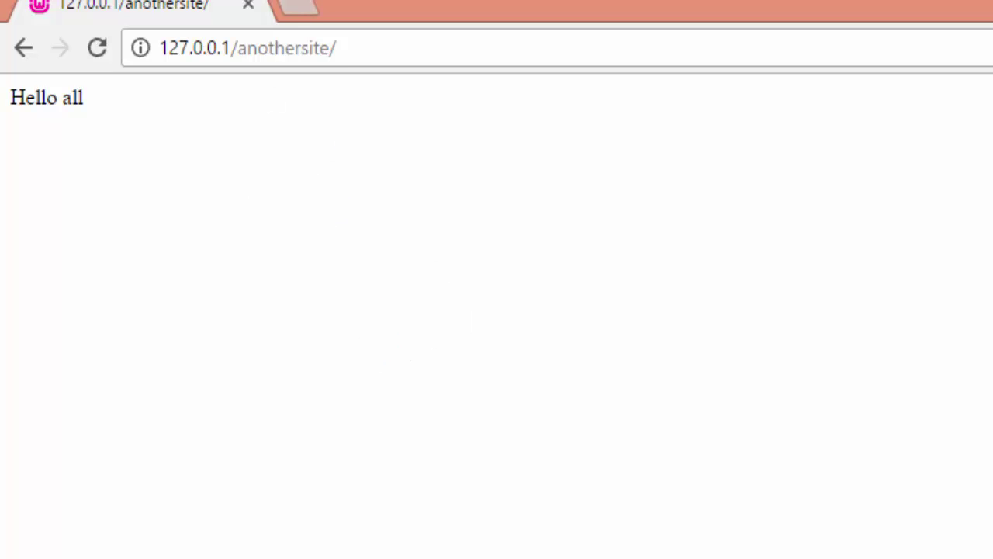
Switch back to File Explorer and rename index.php in the Anothersite folder to Home.php
key(alt+Tab)
click(393, 340)
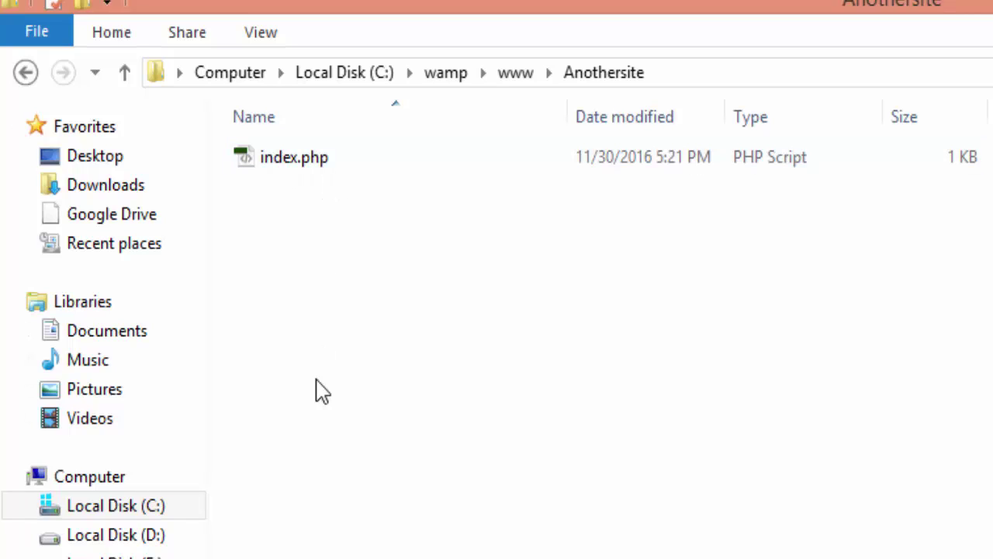
click(295, 170)
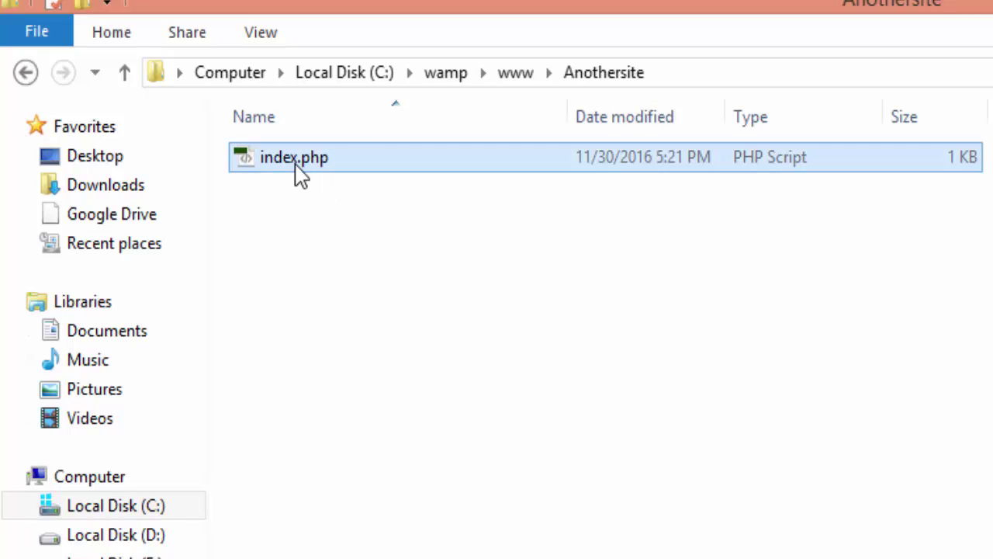
click(300, 157)
key(BackSpace)
key(BackSpace)
key(BackSpace)
key(BackSpace)
key(BackSpace)
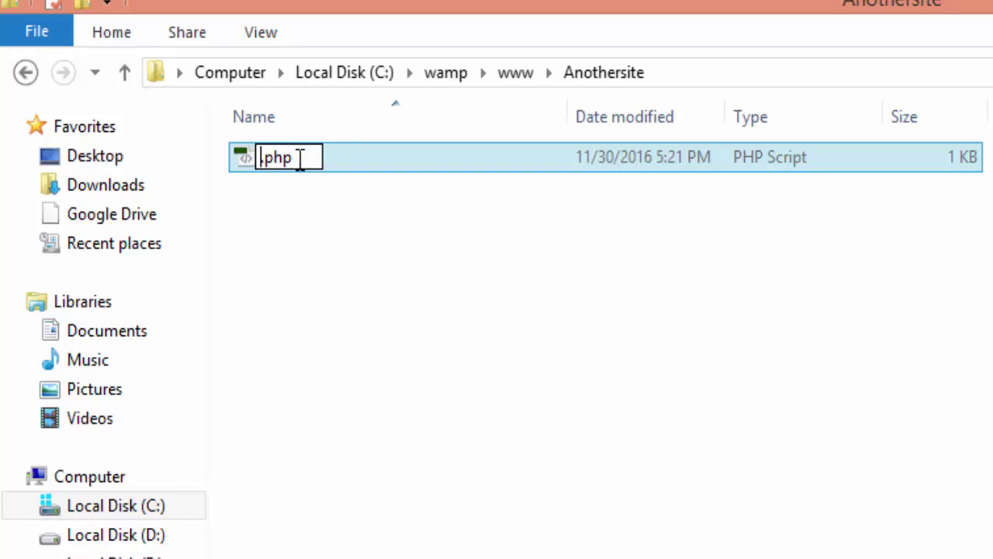
text(Home)
key(Return)
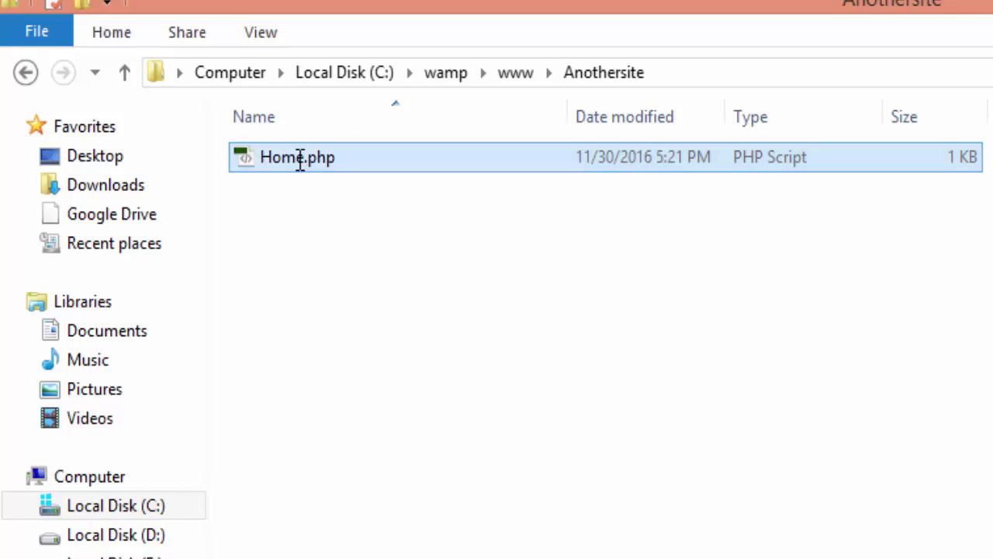
Switch to Chrome, reload 127.0.0.1/anothersite/, open Home.php from the directory listing and return to the listing
key(alt+Tab)
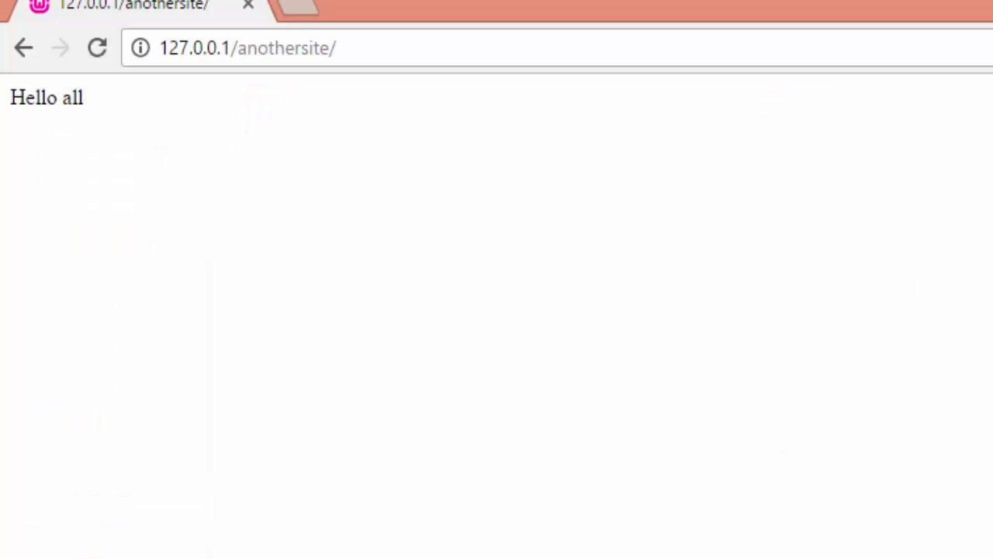
click(391, 48)
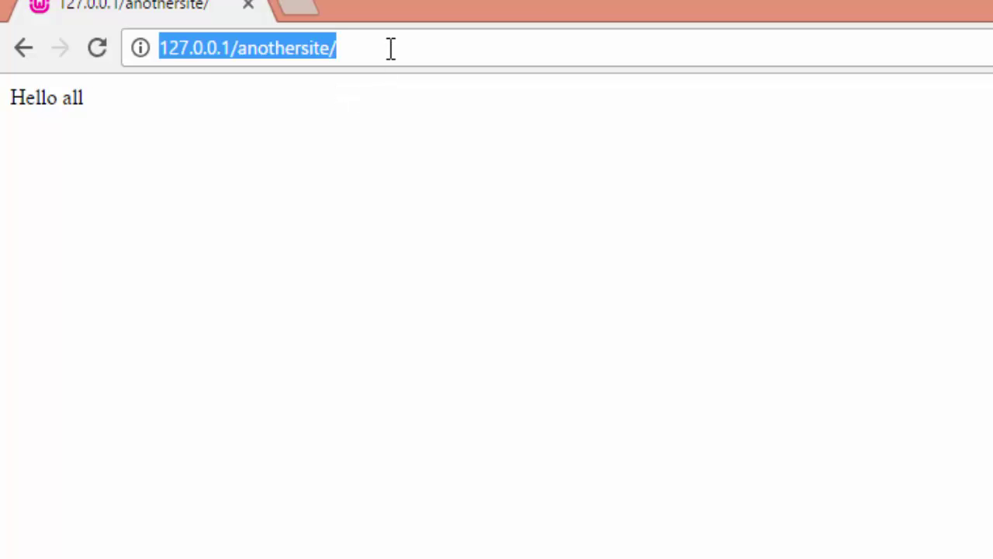
key(Return)
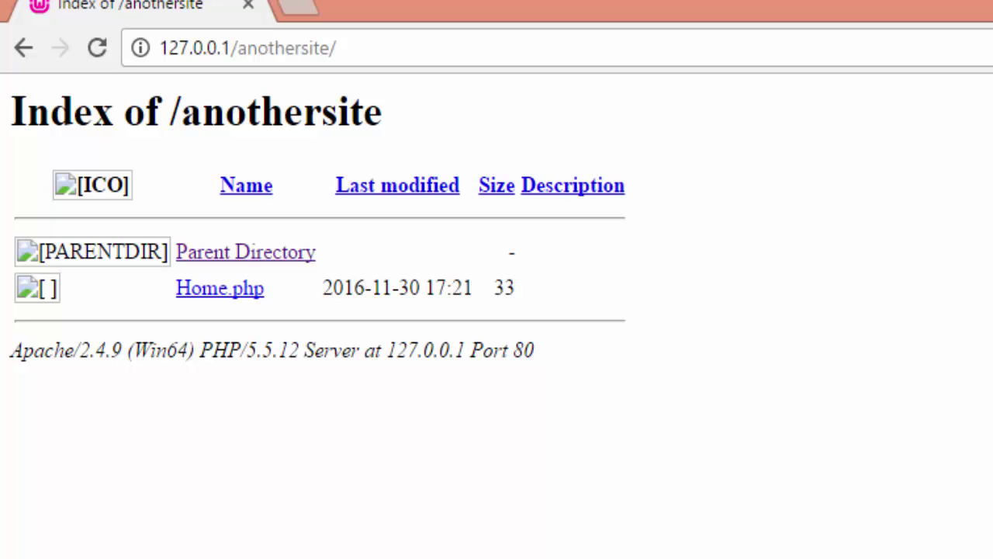
click(217, 293)
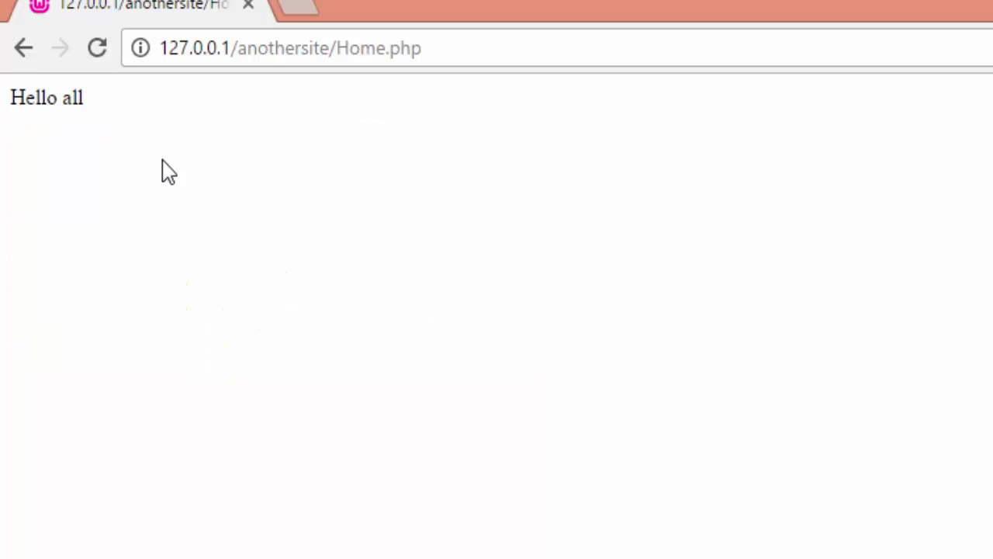
click(19, 54)
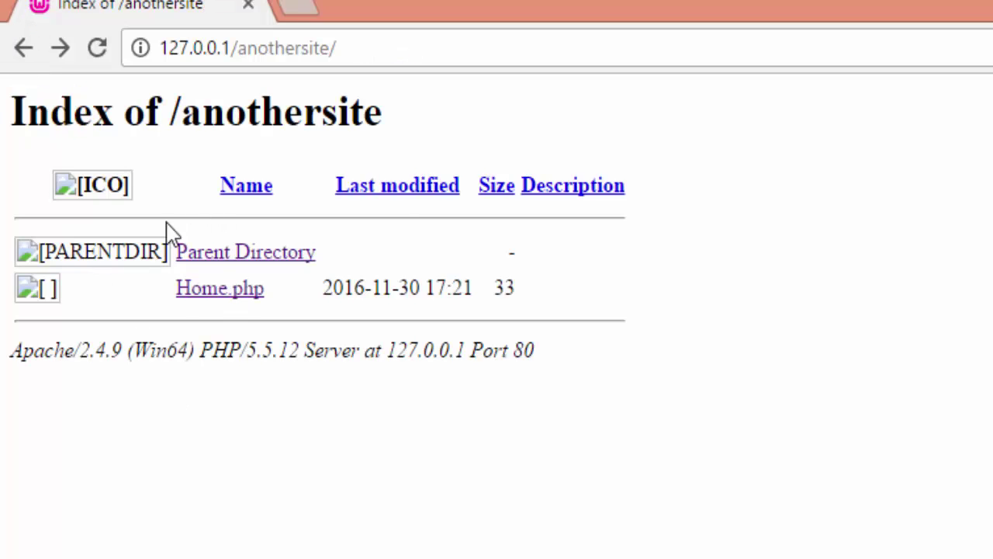
click(350, 53)
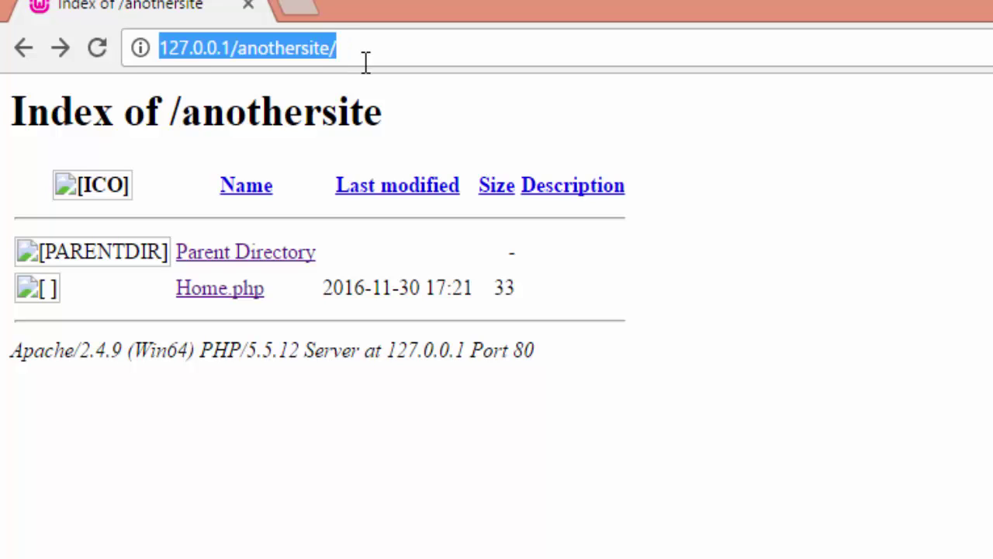
click(384, 55)
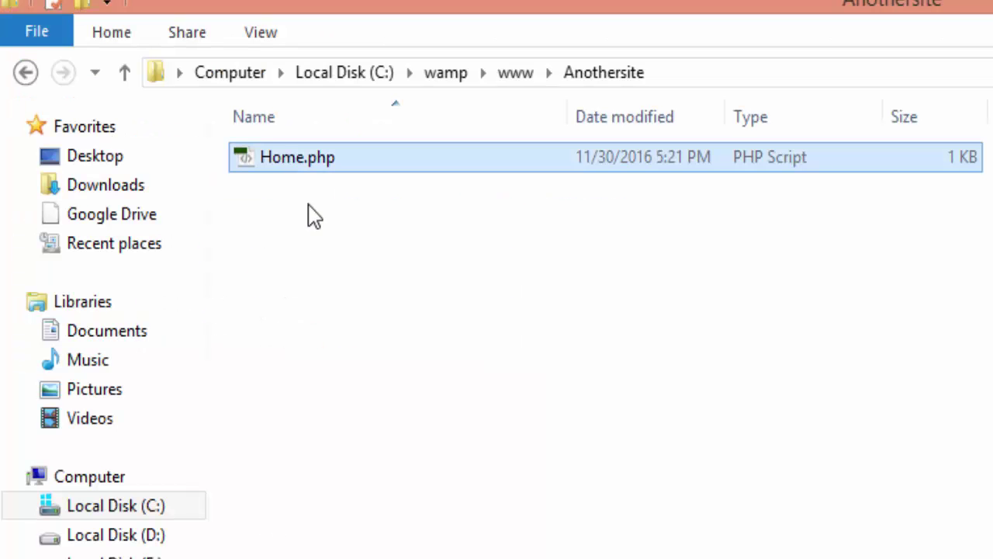
Rename Home.php in the Anothersite folder back to index.php and reload 127.0.0.1/anothersite/ in Chrome
click(299, 163)
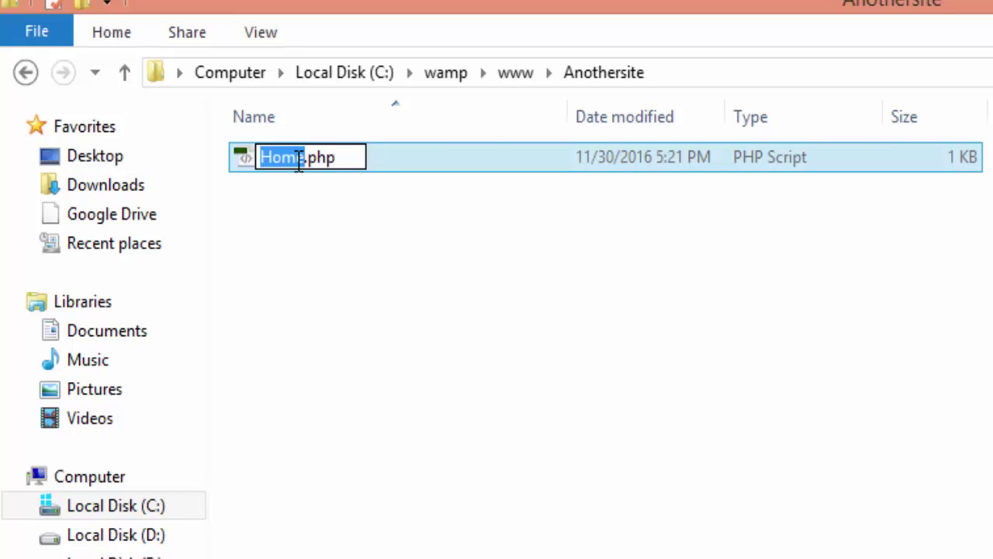
text(index)
key(Return)
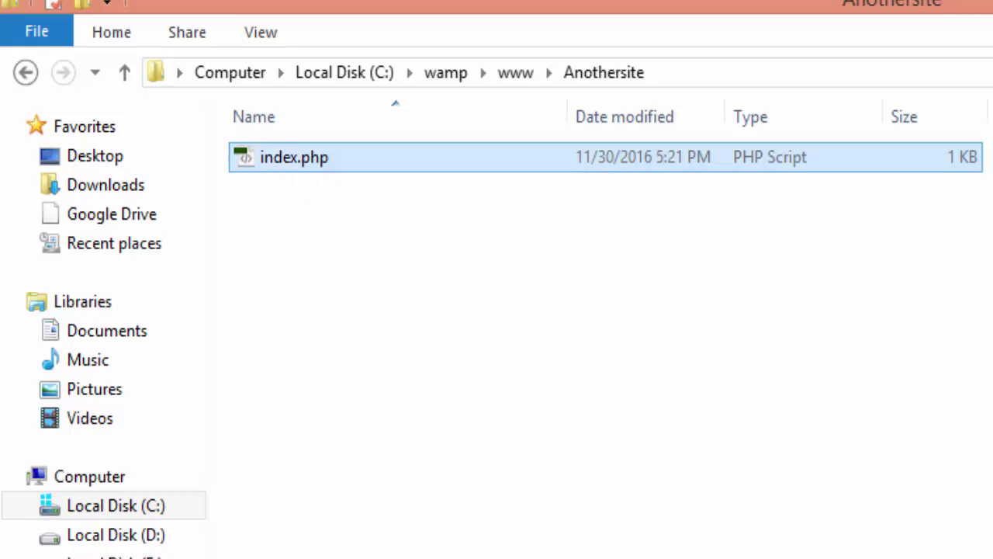
key(alt+Tab)
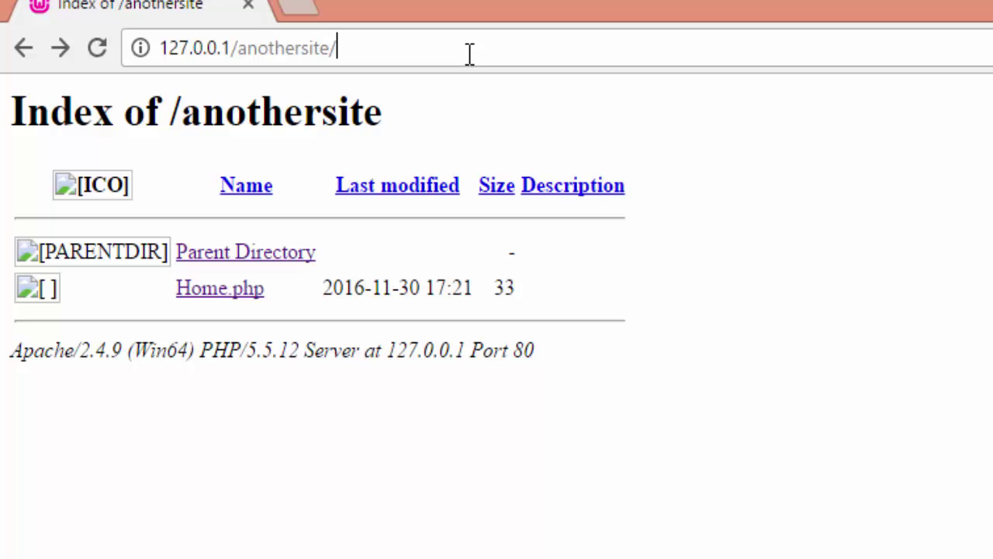
key(Return)
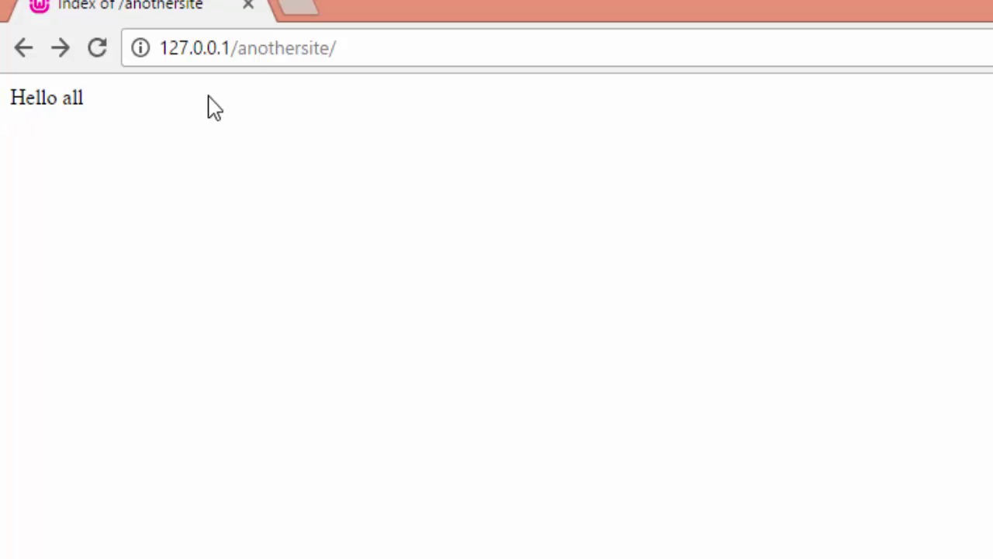
Switch to PowerPoint and resume the slide show of the PHP-MySql lesson 2 presentation
key(alt+Tab)
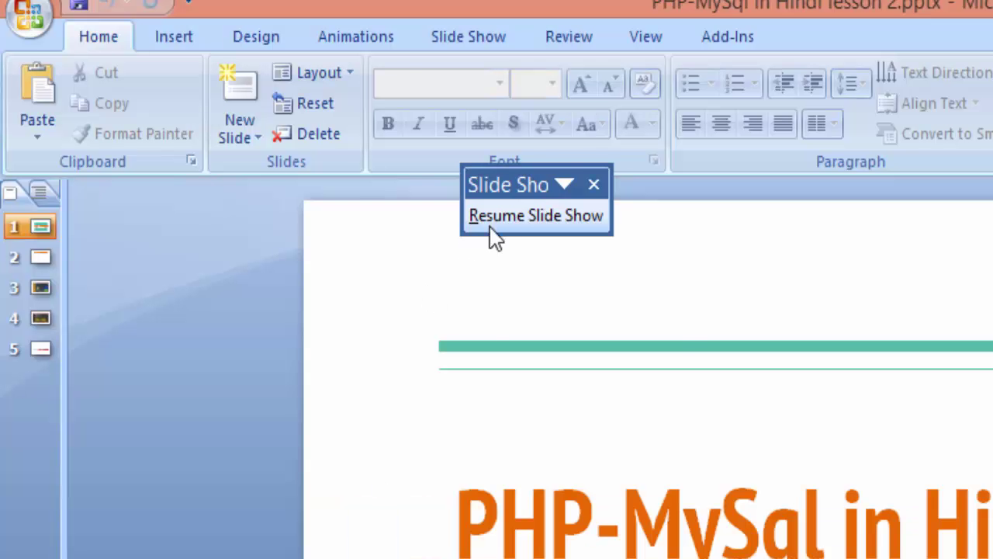
click(488, 224)
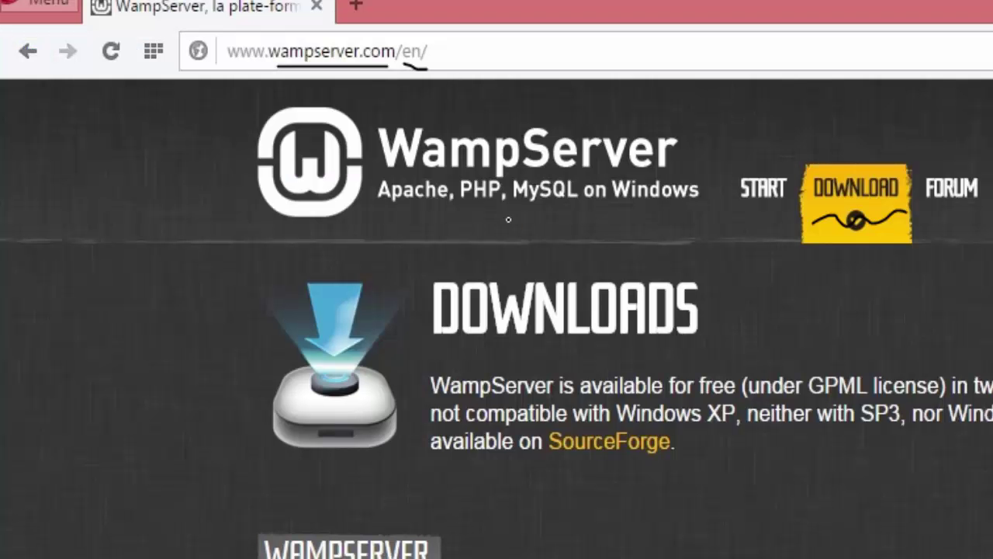